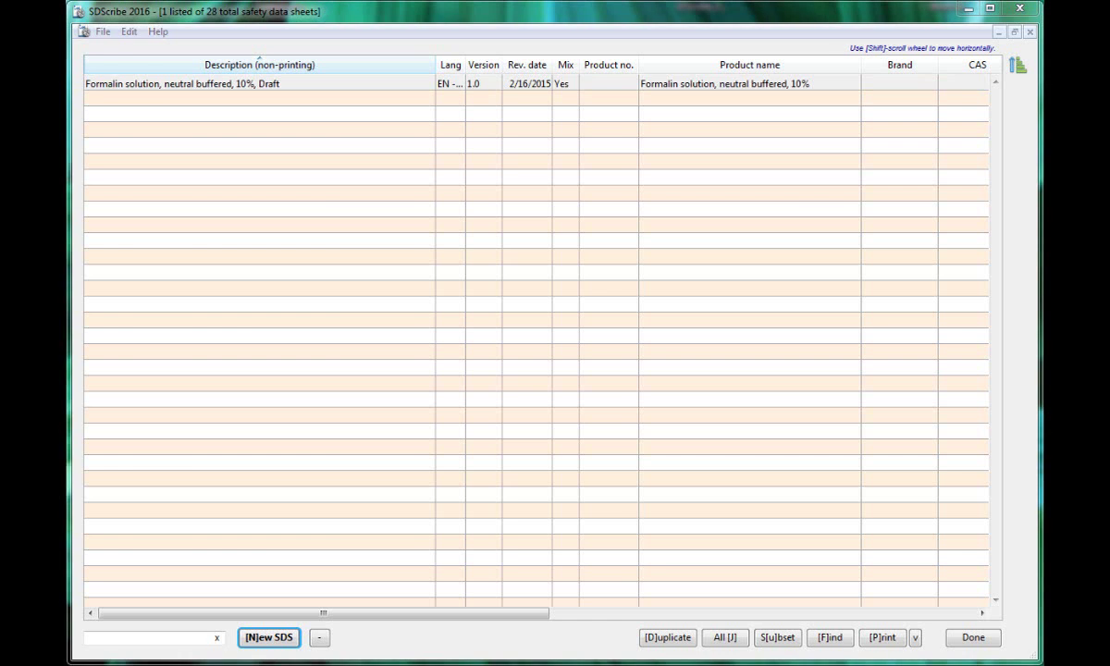
Step: Open the "Formalin solution, neutral buffered, 10%, Draft" data sheet and view its Accidental release and Disposal sections
double_click(161, 86)
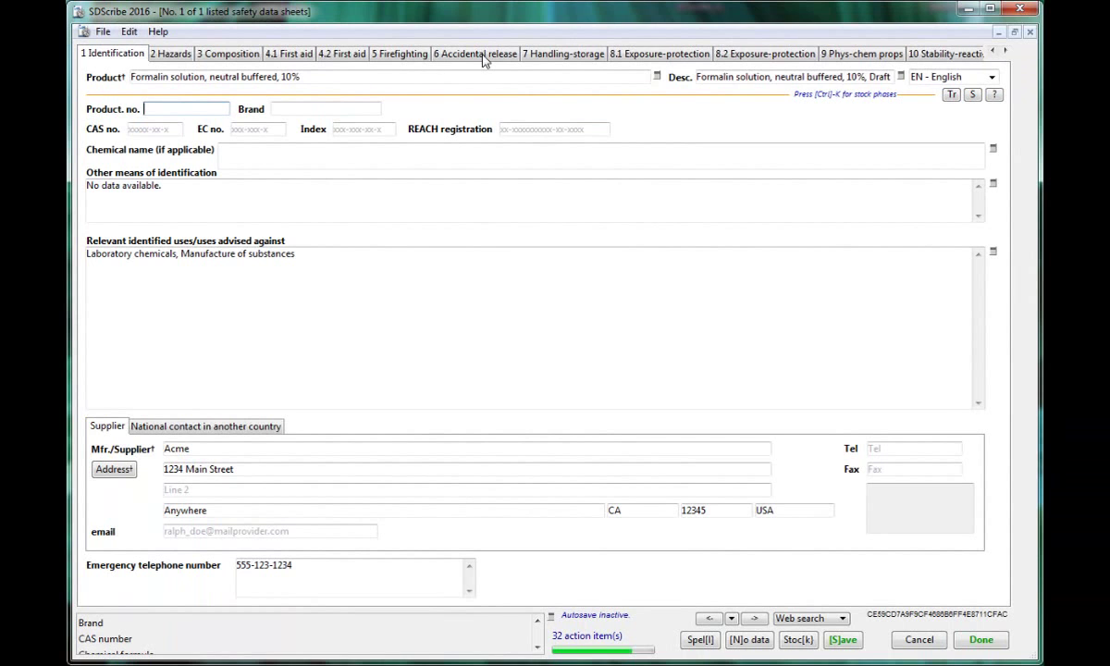
left_click(482, 55)
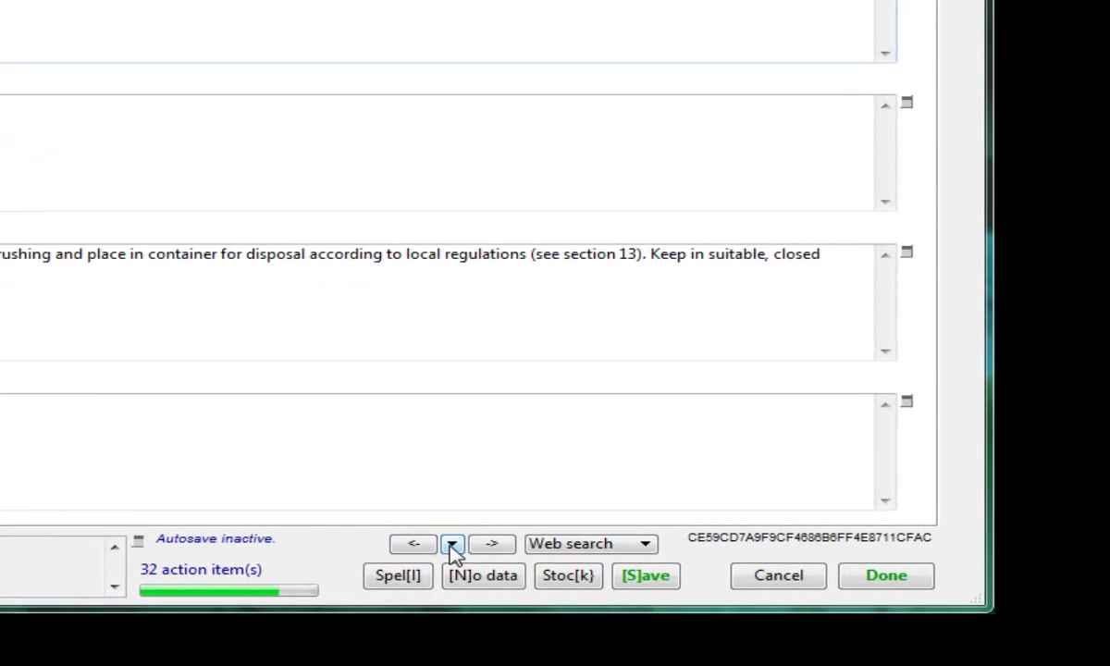
left_click(453, 543)
left_click(483, 382)
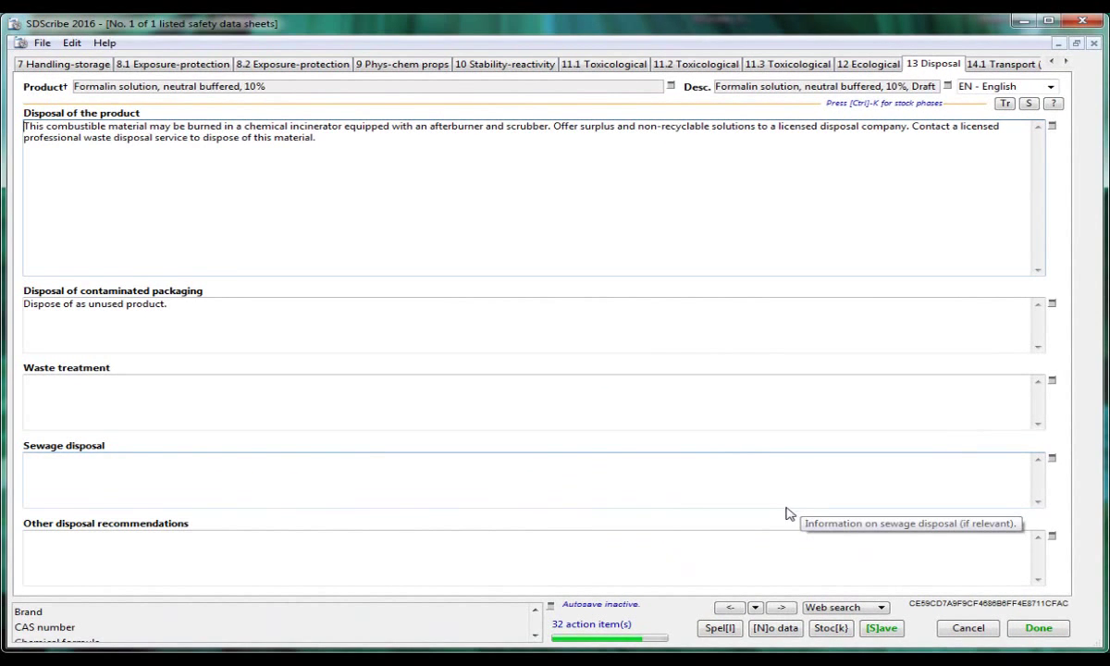
Step: Look over the Stability-reactivity section's fields for reactivity, chemical stability, possible hazardous reactions and conditions to avoid
left_click(755, 607)
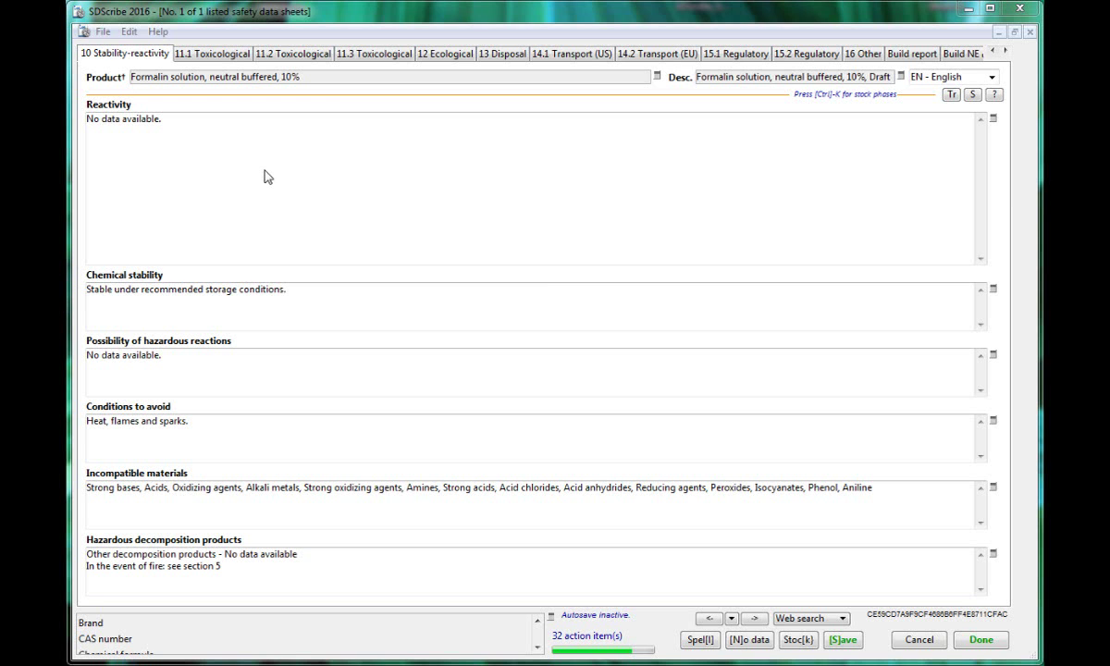
left_click(153, 118)
left_click(163, 365)
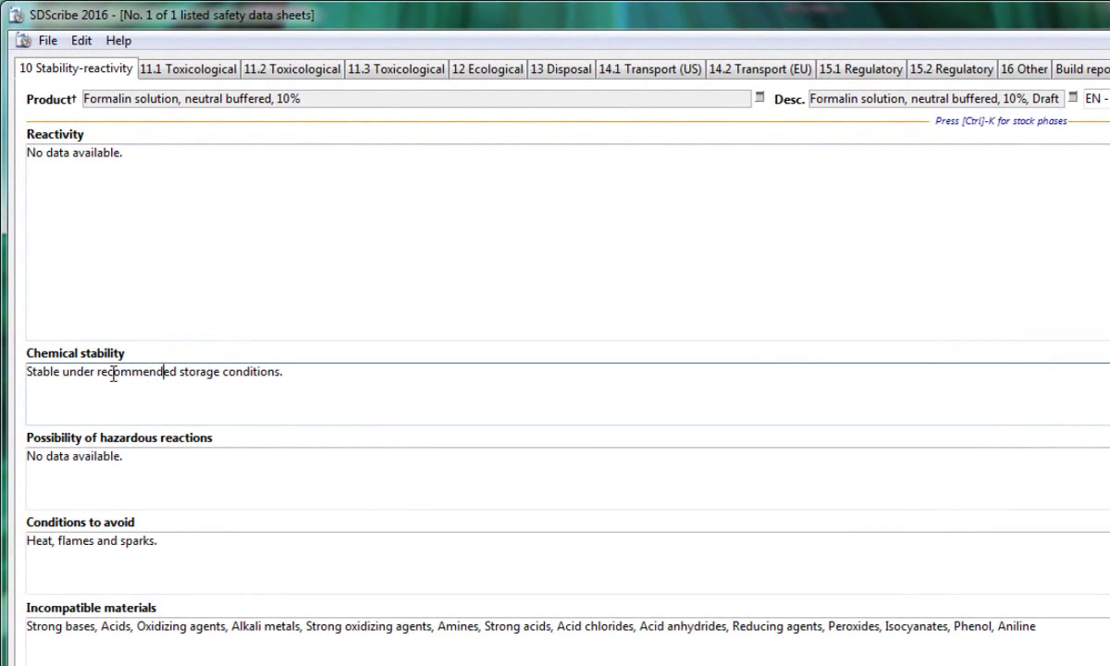
left_click(287, 375)
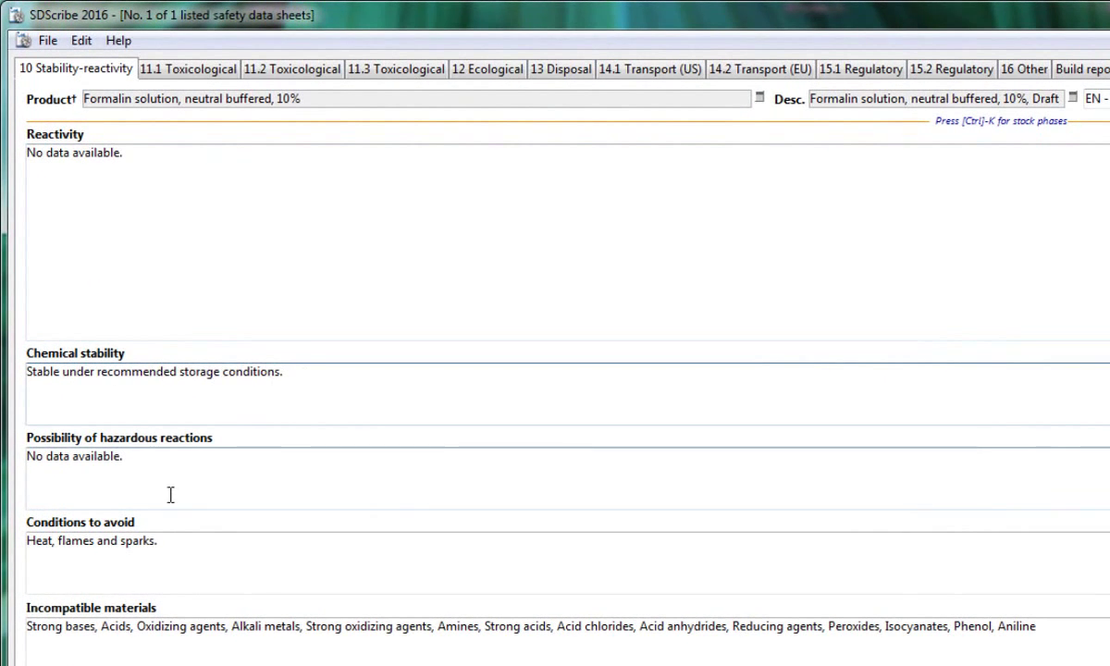
left_click(143, 540)
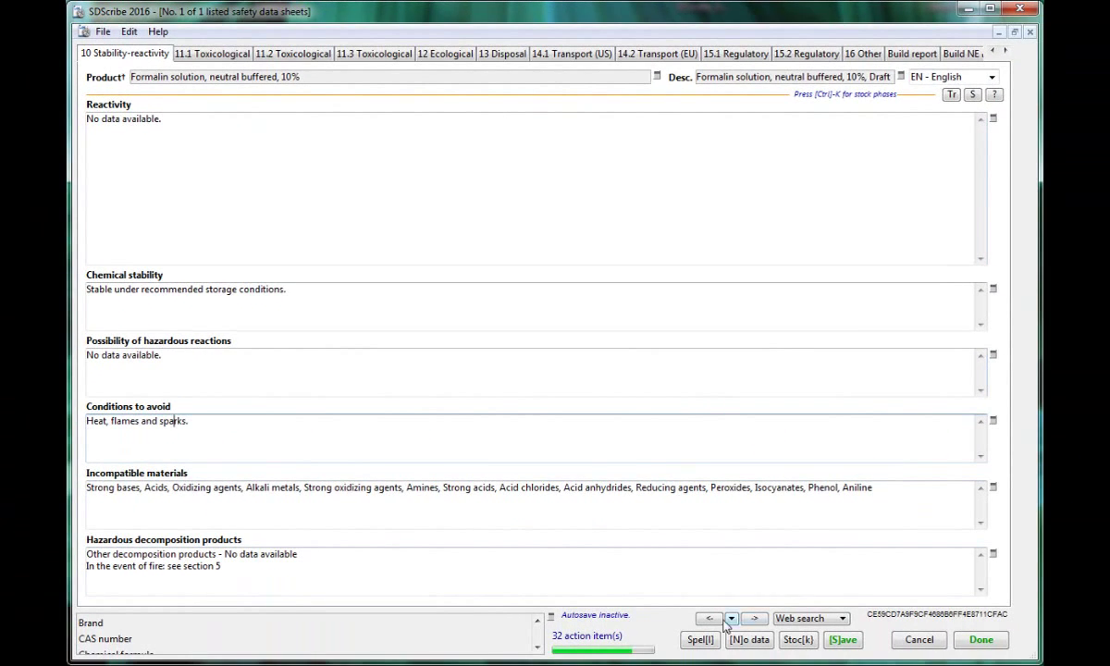
Step: Generate the English SDS text in UN format over the existing report content, with compact format and merged duplicates on and NFPA/HMIS text-only off
left_click(732, 618)
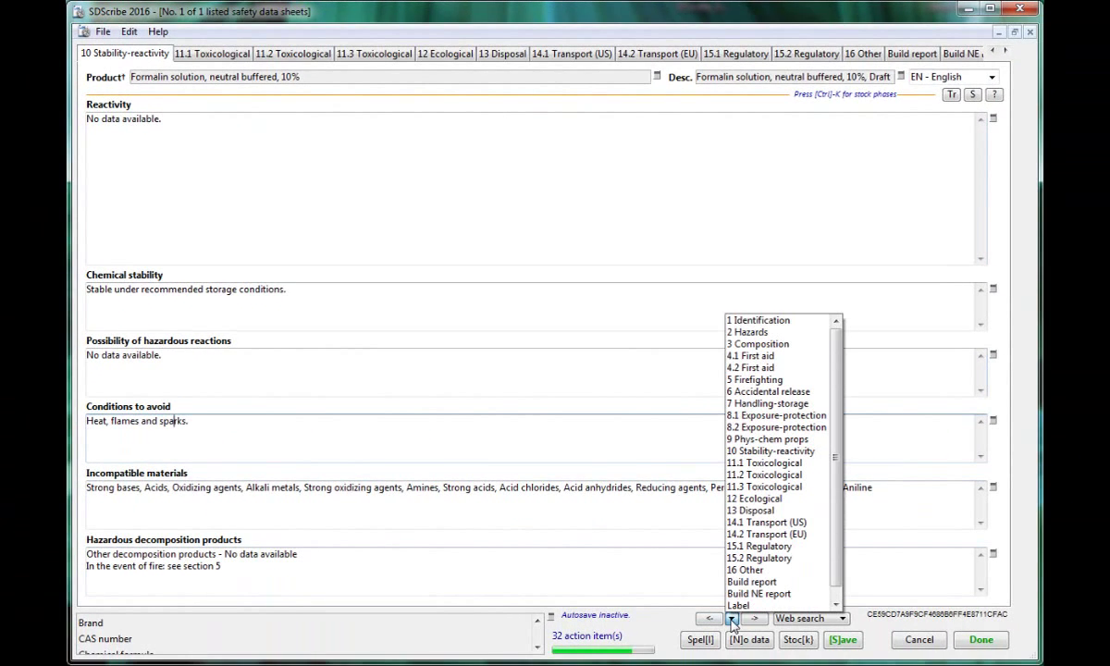
left_click(755, 592)
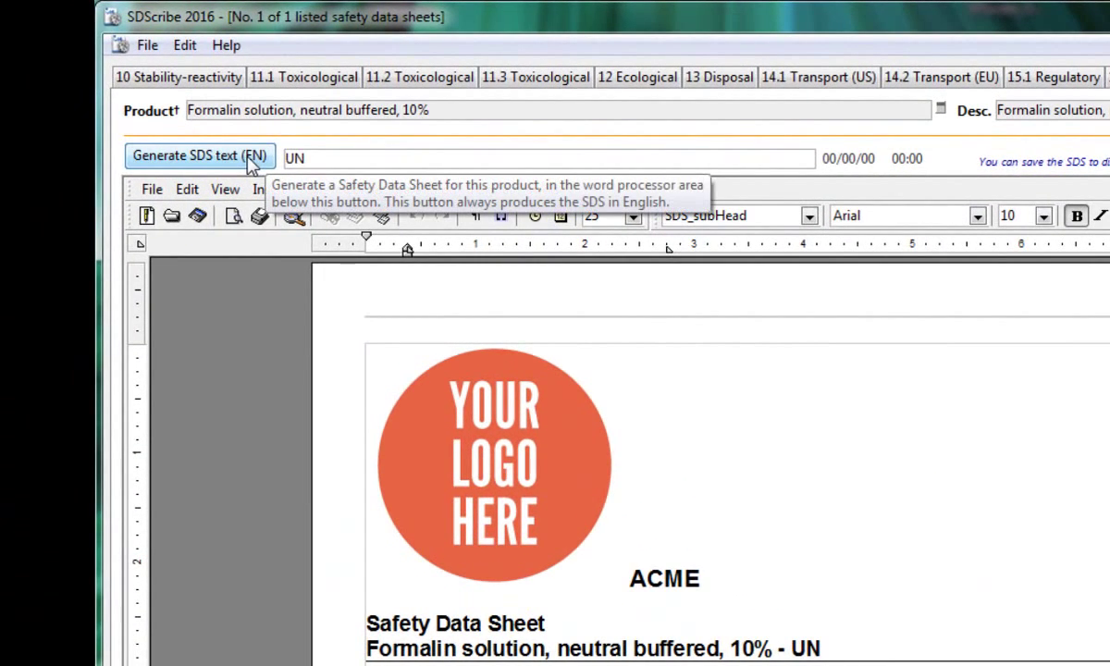
left_click(251, 165)
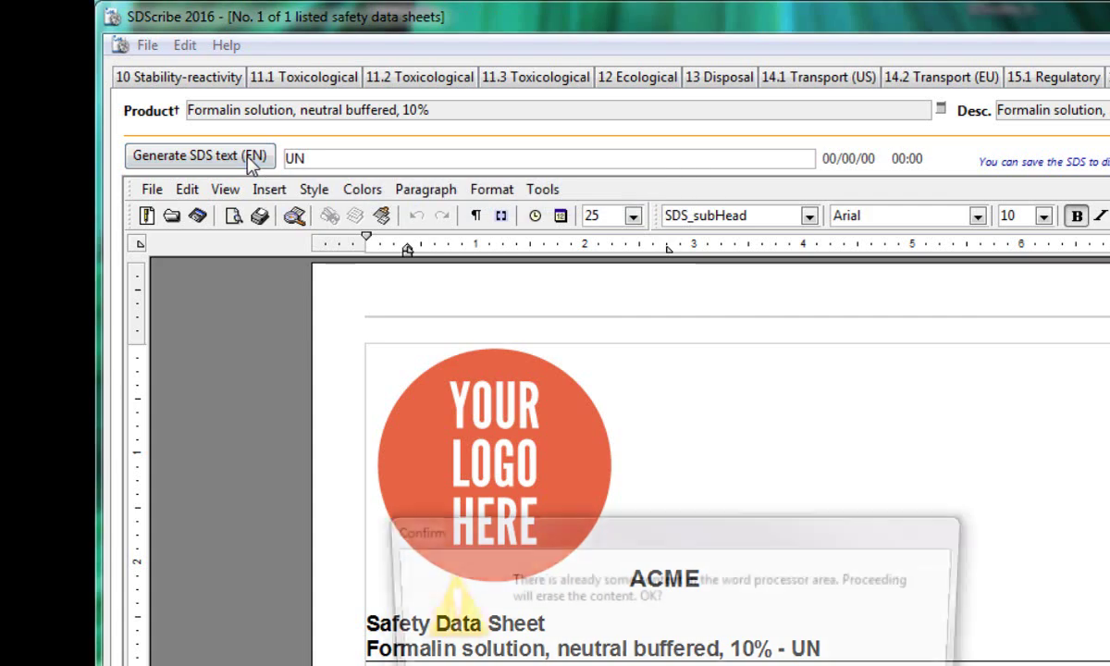
key("Return")
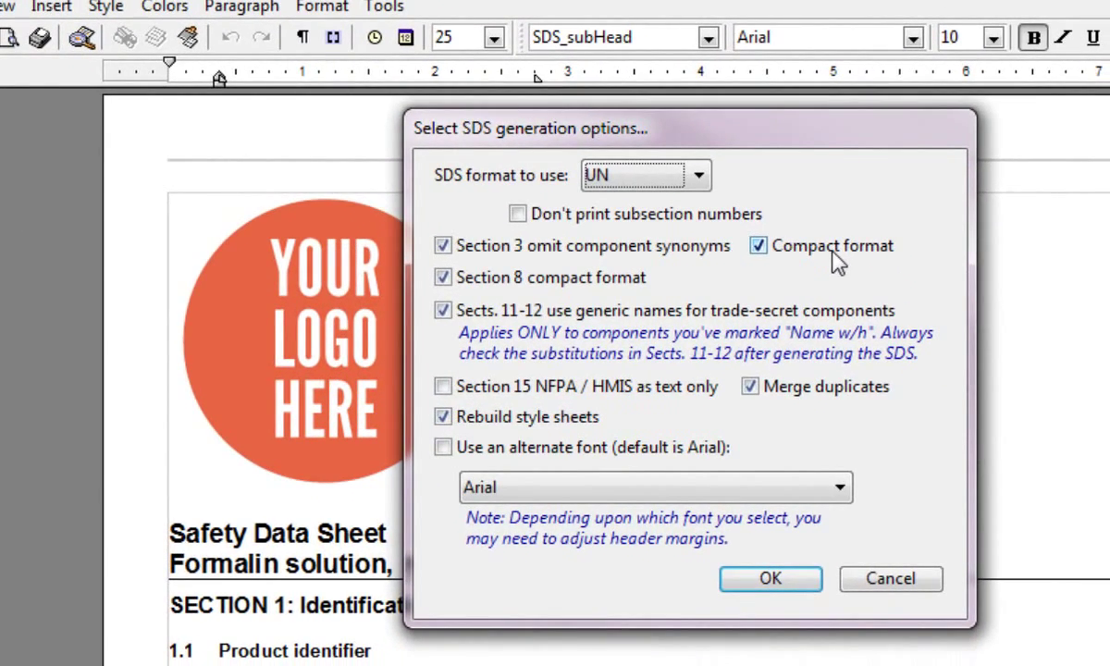
left_click(786, 251)
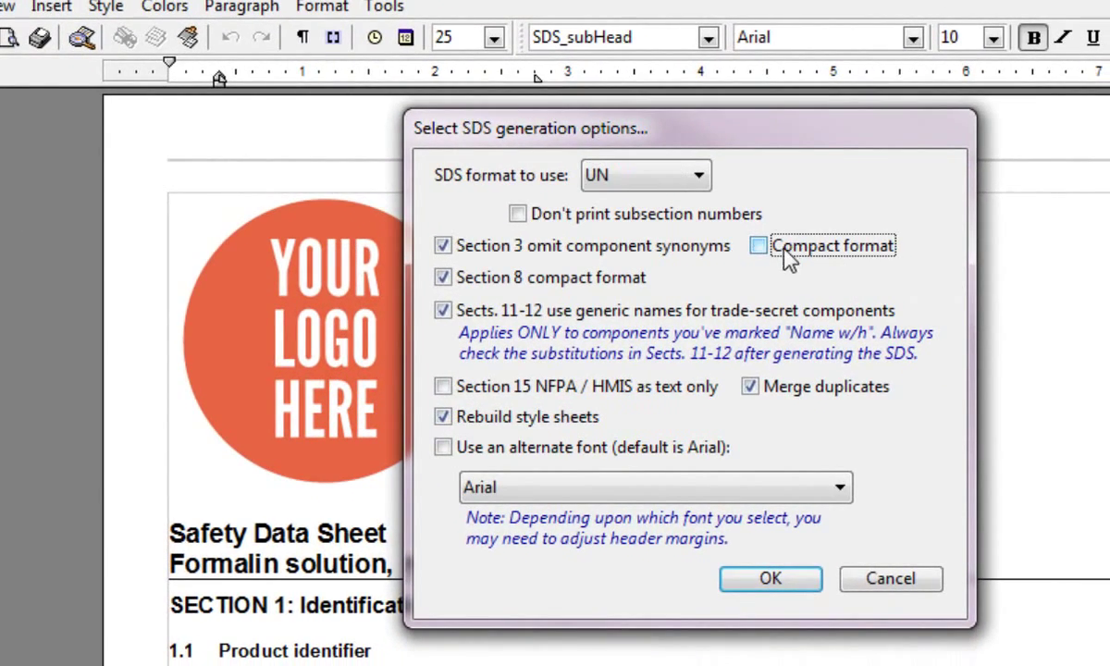
left_click(767, 250)
left_click(444, 387)
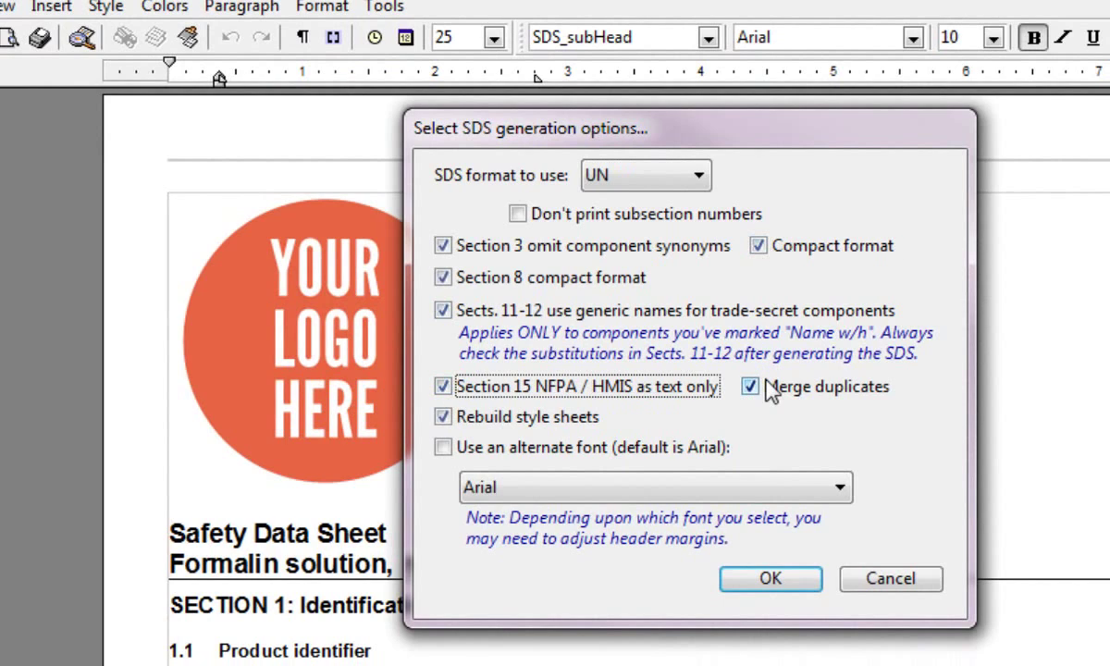
left_click(444, 388)
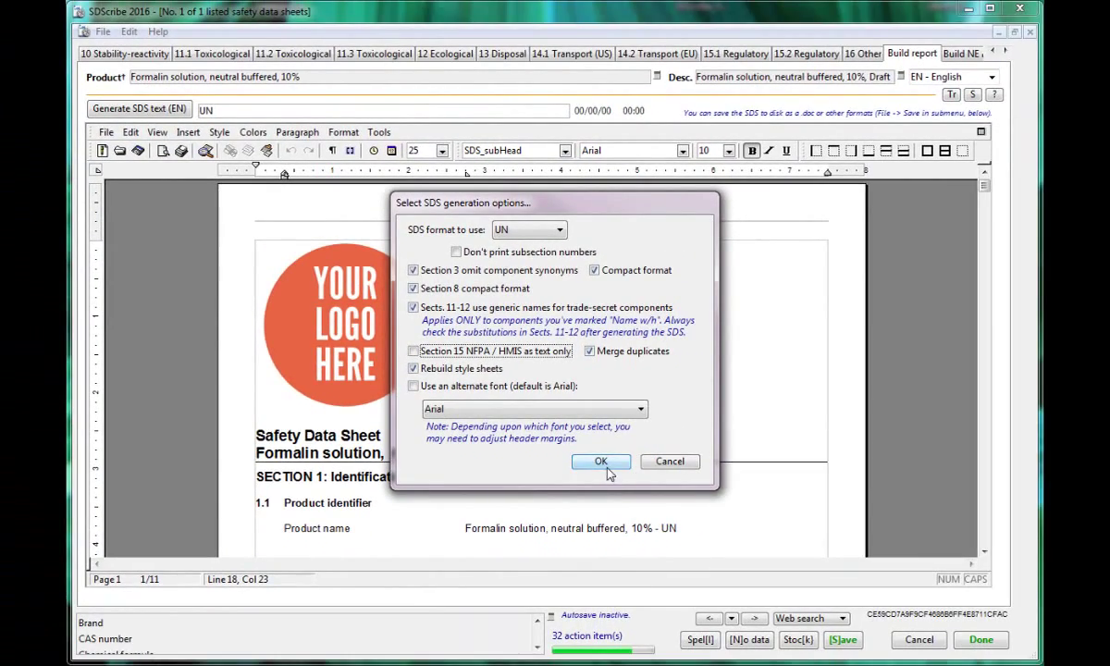
left_click(602, 461)
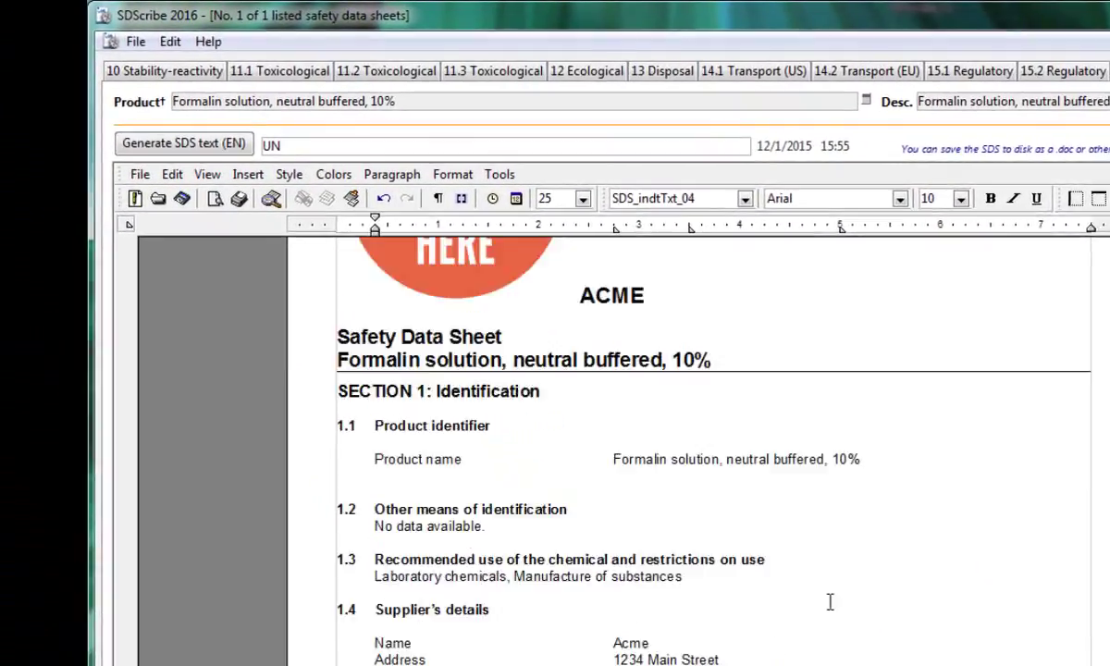
left_click(137, 176)
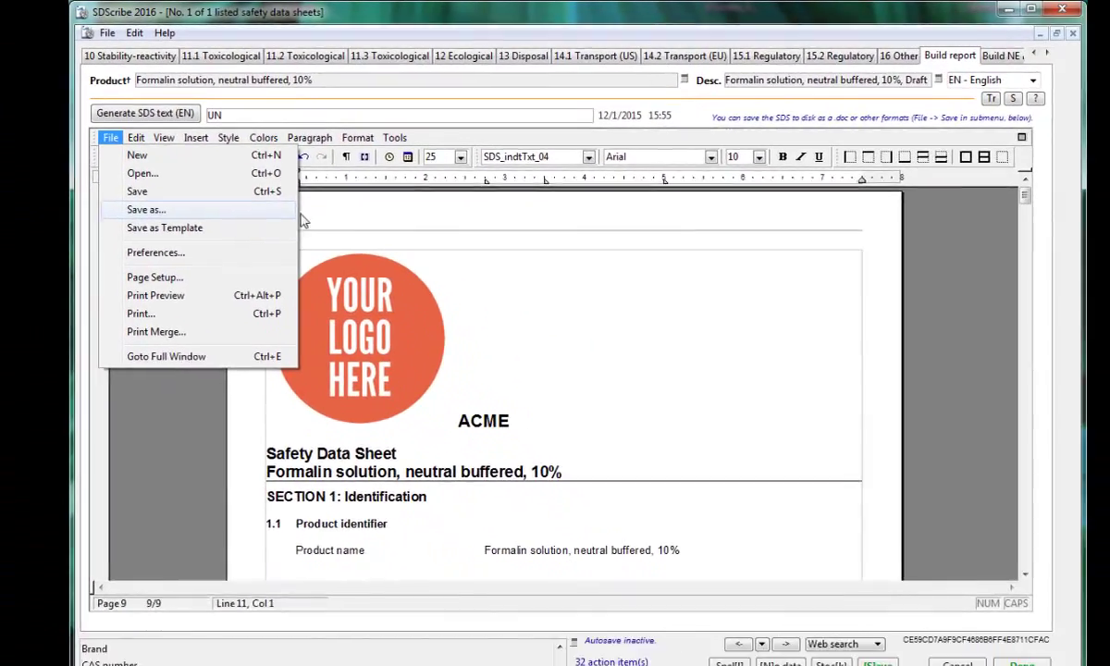
left_click(196, 285)
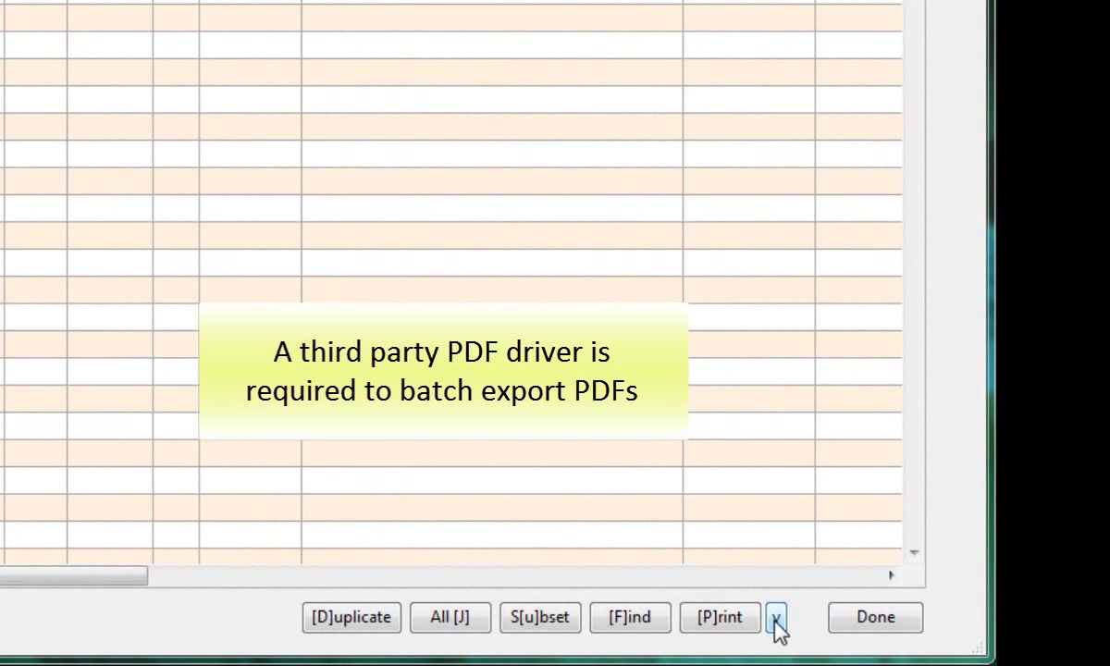
left_click(775, 620)
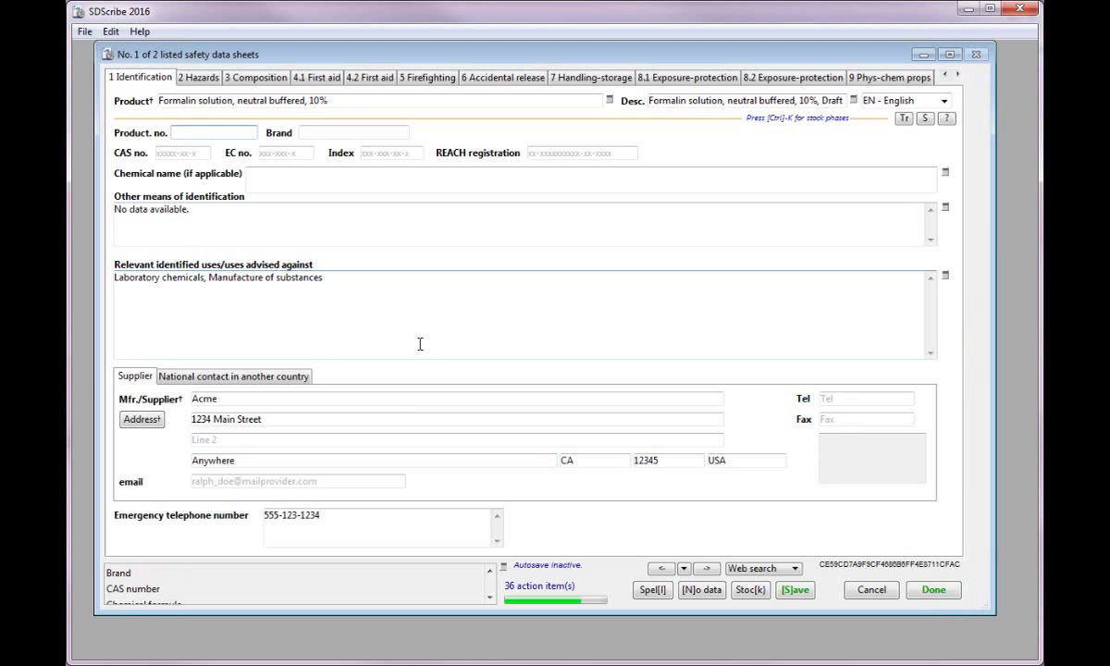
Step: Add a component to the Composition section using CAS number 50-00-0 and choose the Formaldehyde gas record
mouse_move(424, 344)
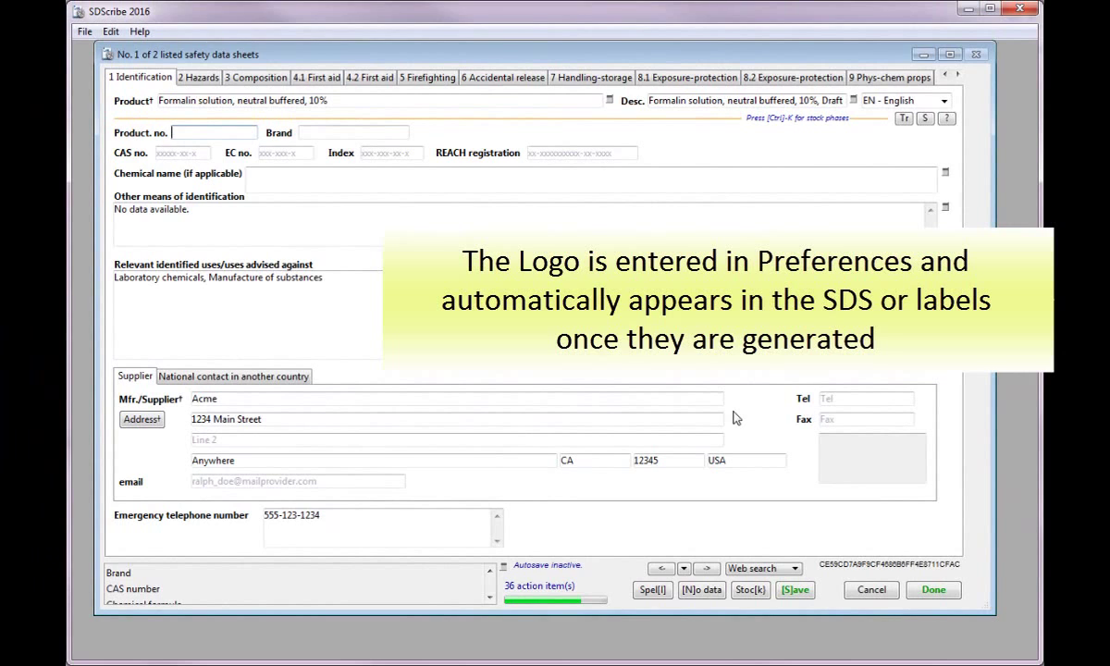
left_click(247, 79)
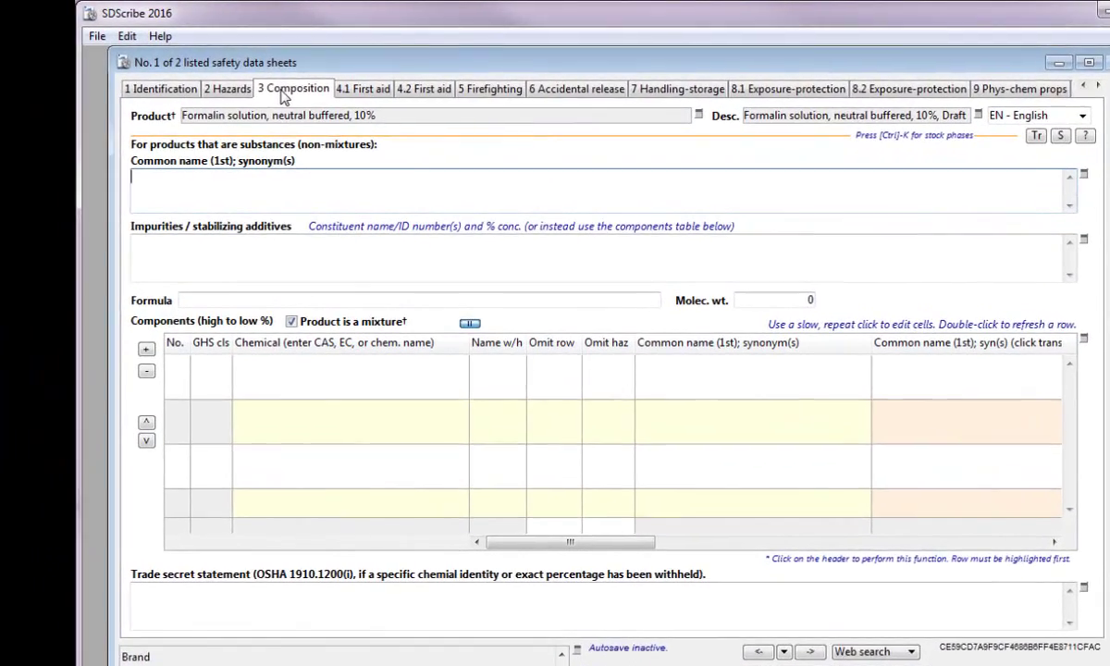
left_click(148, 357)
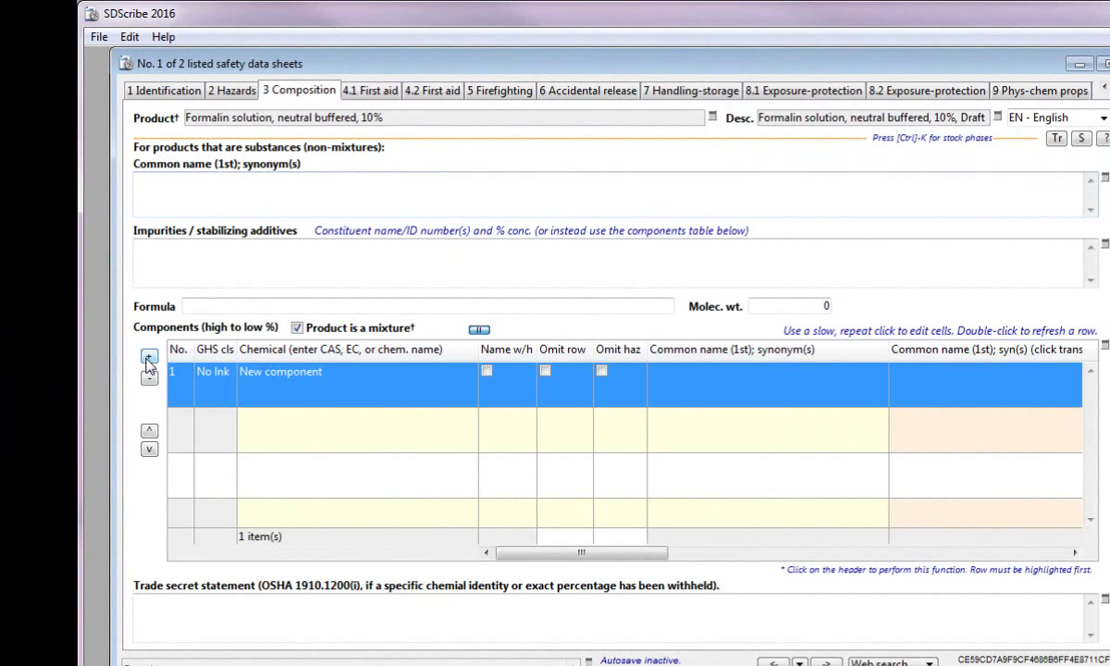
left_click(290, 384)
type("50-00-0")
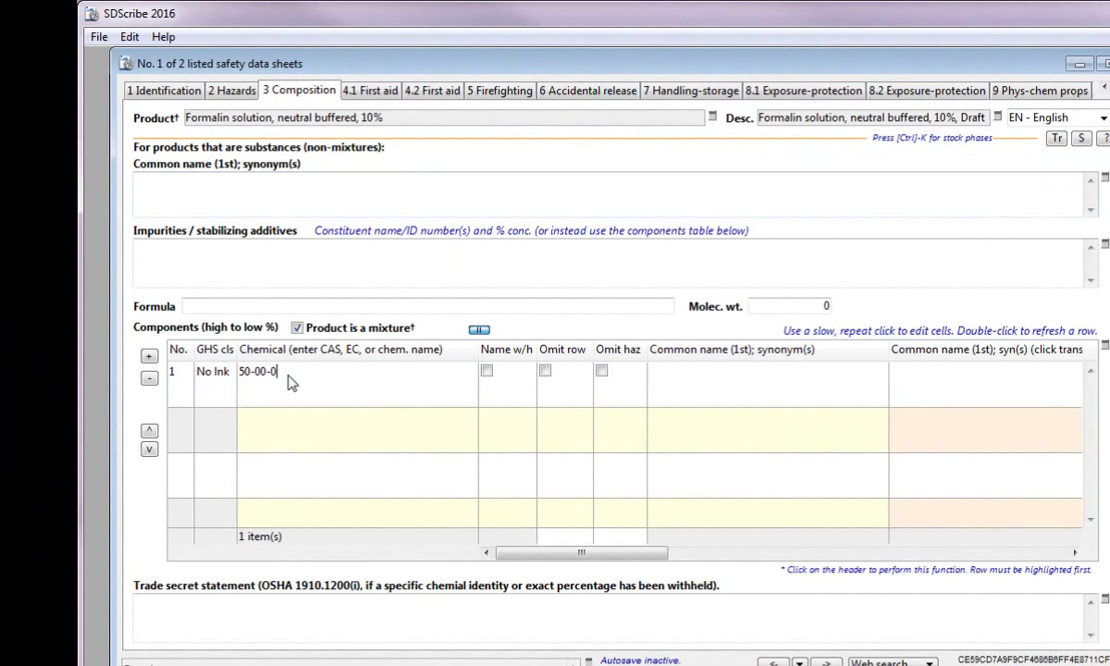
key("Return")
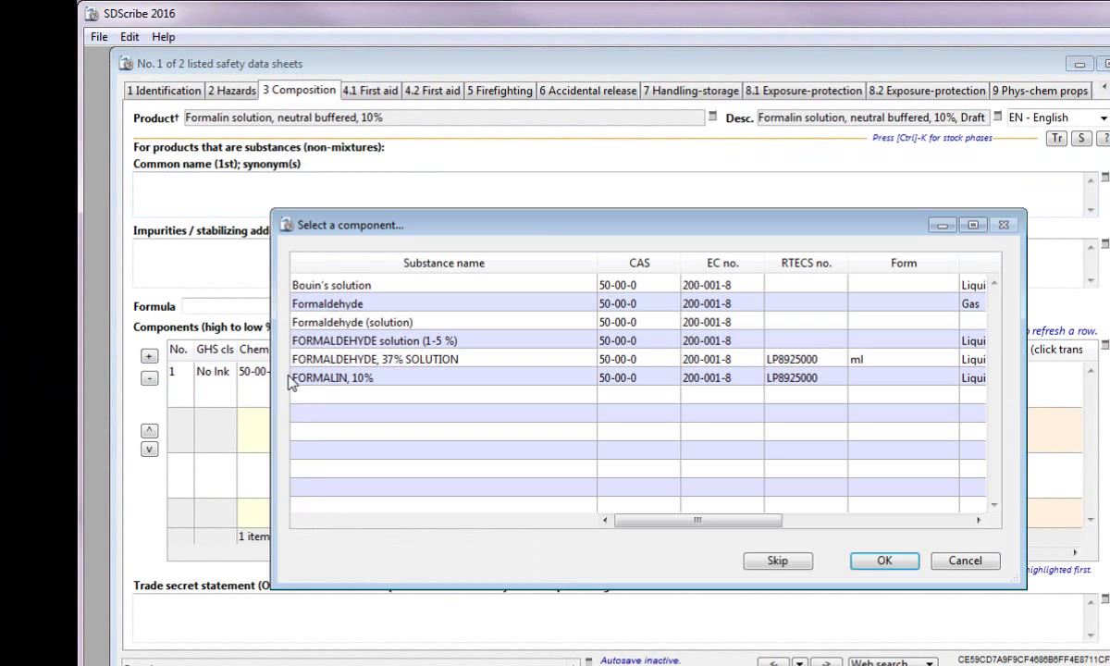
double_click(326, 303)
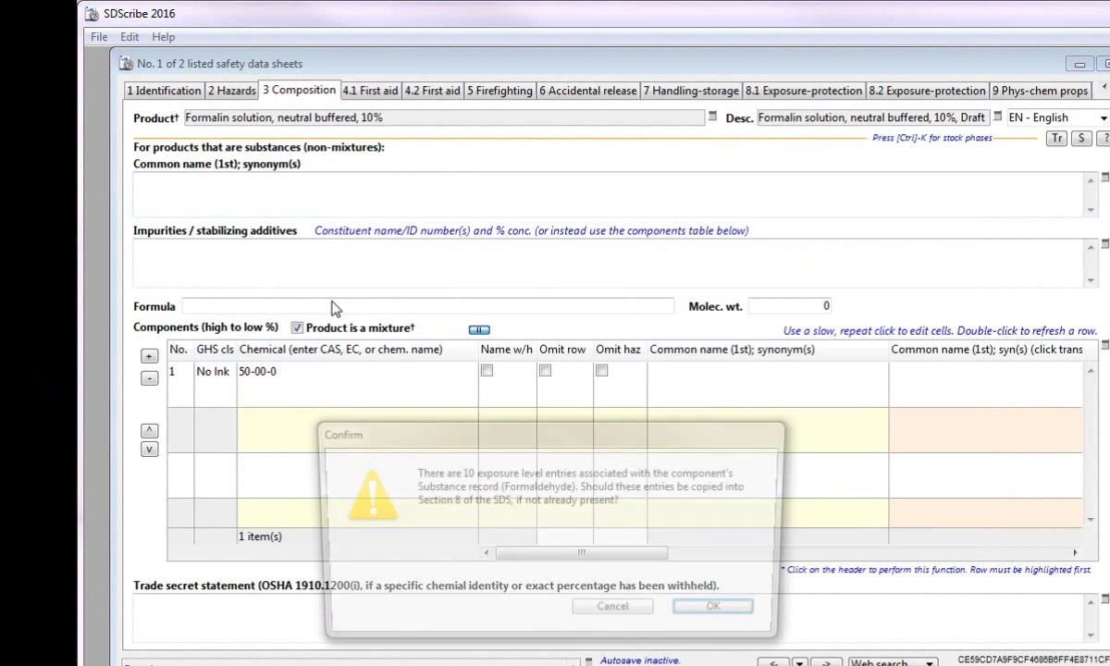
Step: Accept copying the formaldehyde exposure level entries into Section 8 and its regulation entry into Section 15
left_click(736, 614)
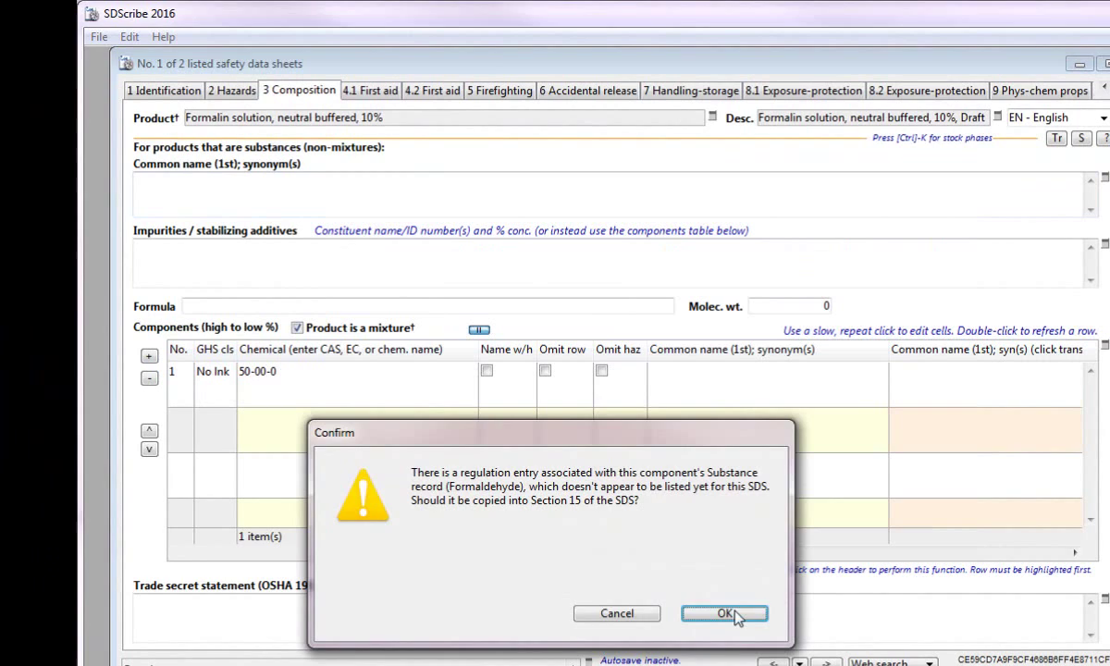
left_click(736, 621)
left_click(727, 620)
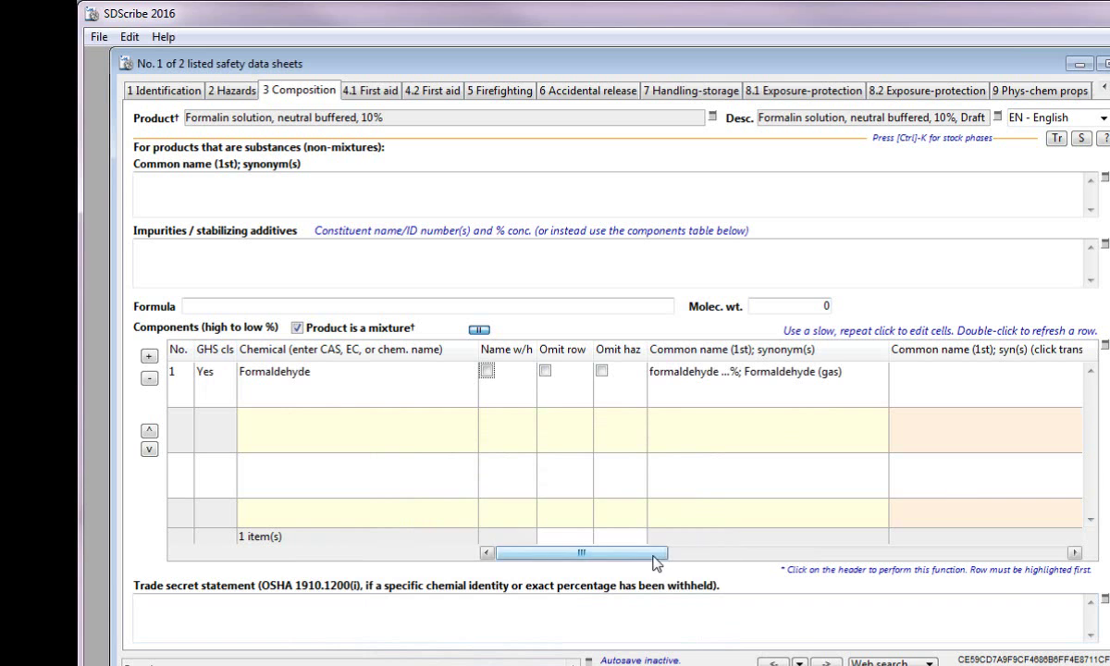
Step: Set the formaldehyde component's concentration range to a minimum of 10% and a maximum of 20%
left_click_drag(654, 558, 798, 559)
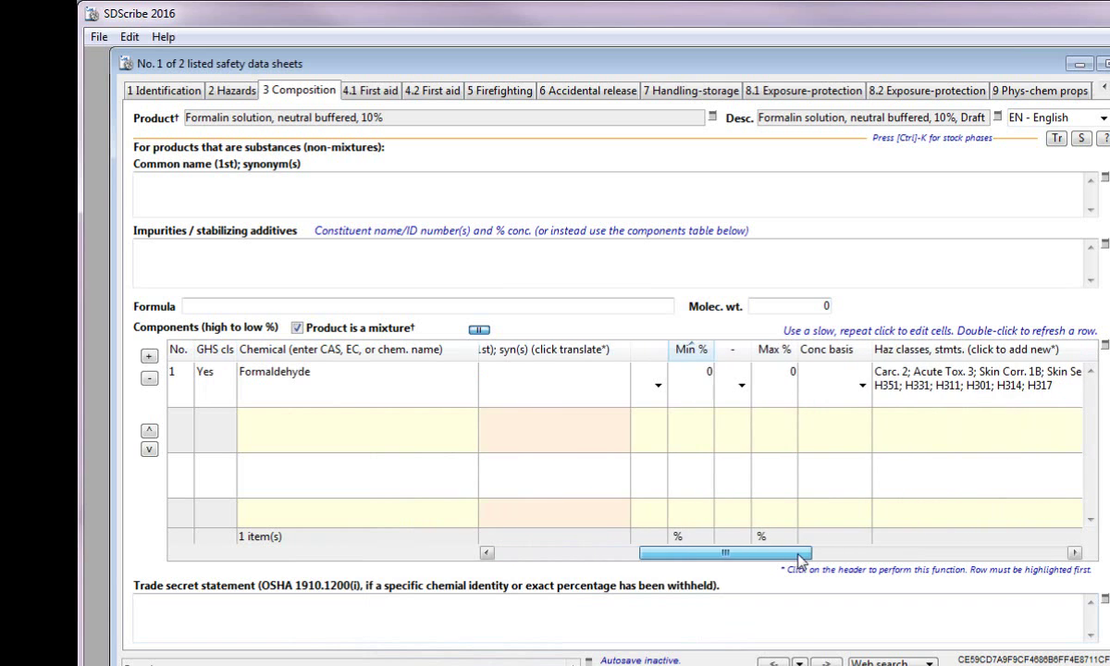
left_click(707, 381)
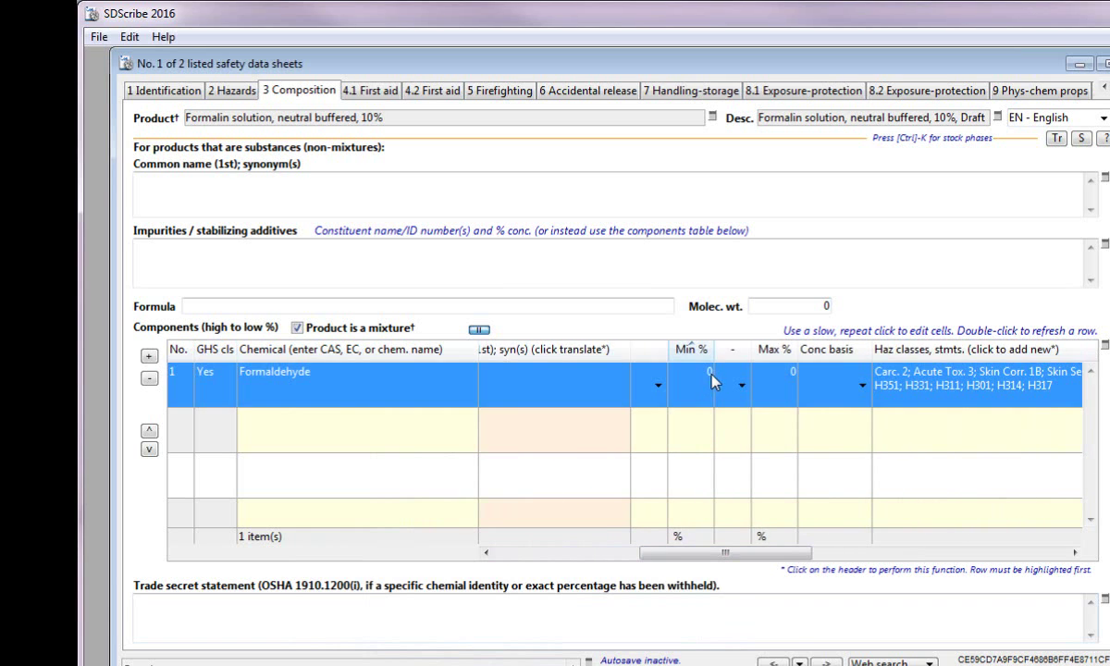
left_click(712, 381)
type("10")
key("Tab")
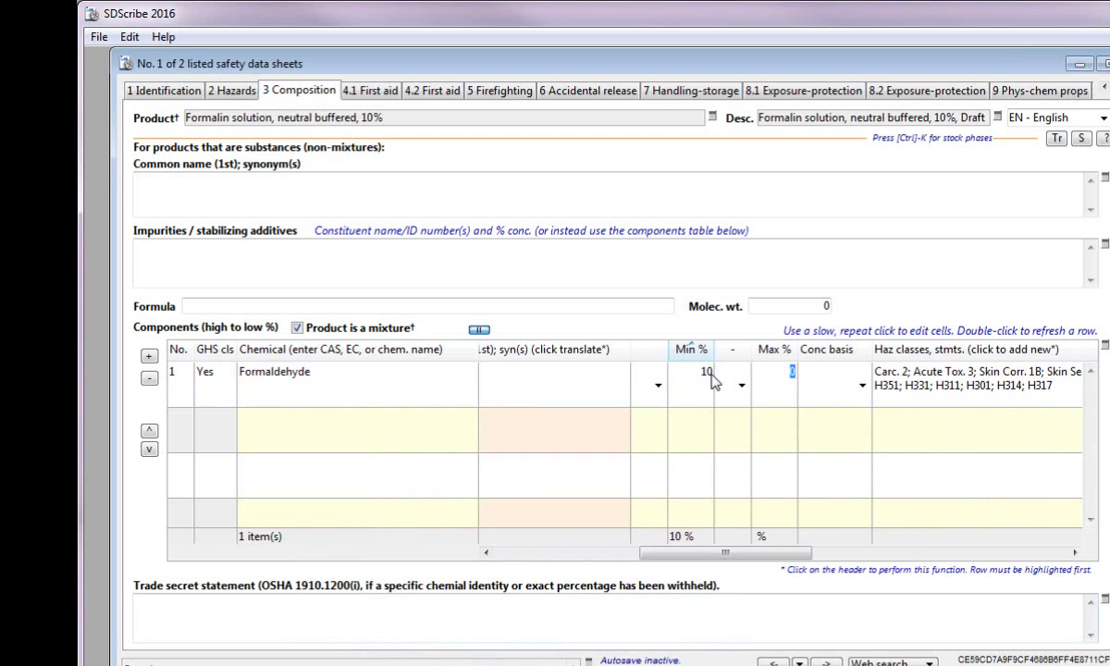
type("20")
key("Tab")
left_click_drag(718, 552, 426, 567)
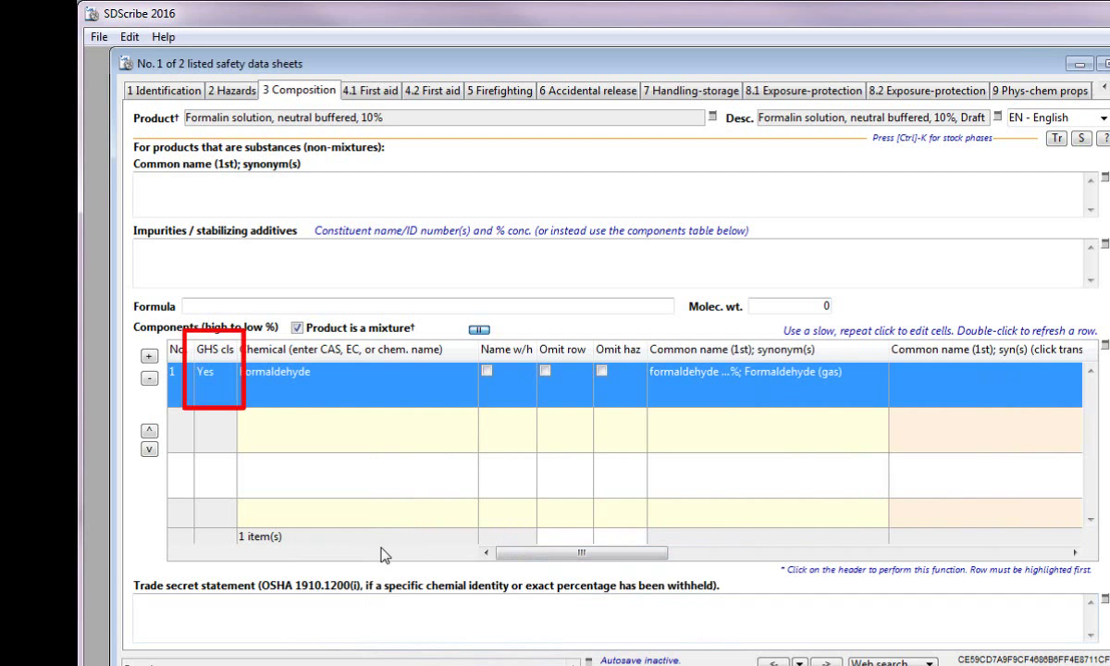
left_click(383, 477)
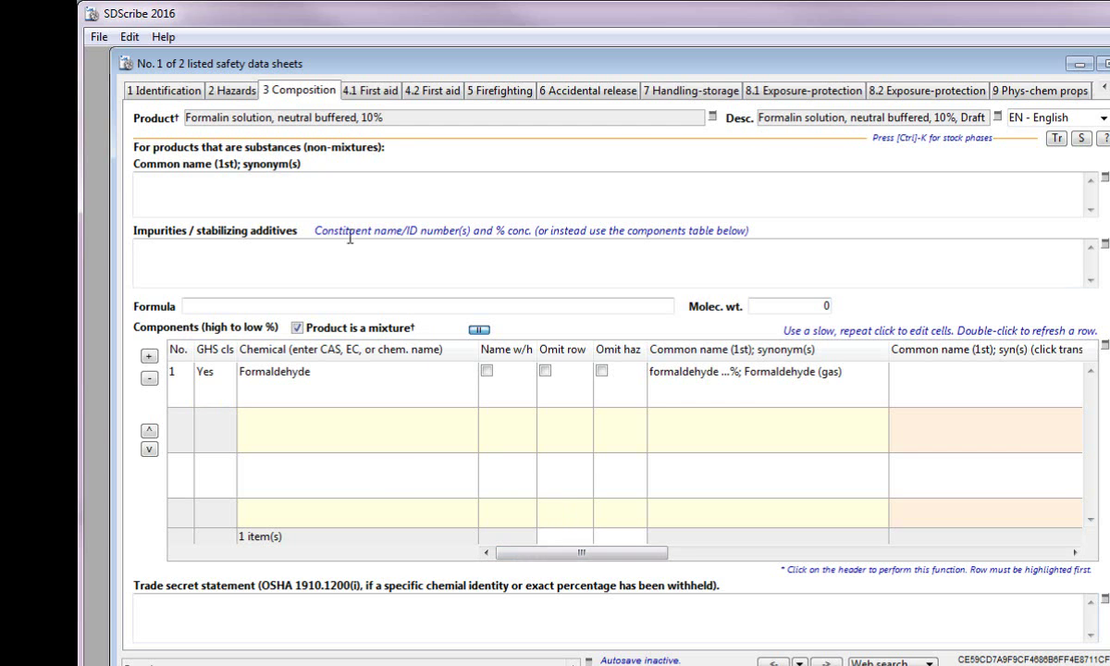
Step: Generate the classification suggestions for the product in the Hazards section and enlarge the report for reading
left_click(231, 92)
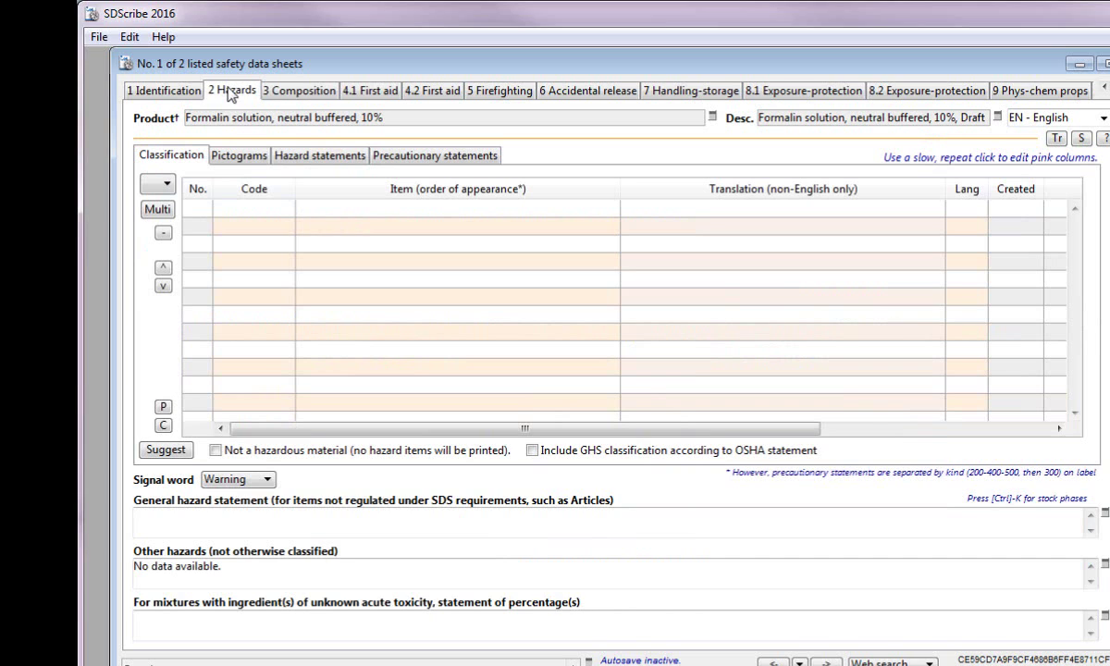
left_click(154, 455)
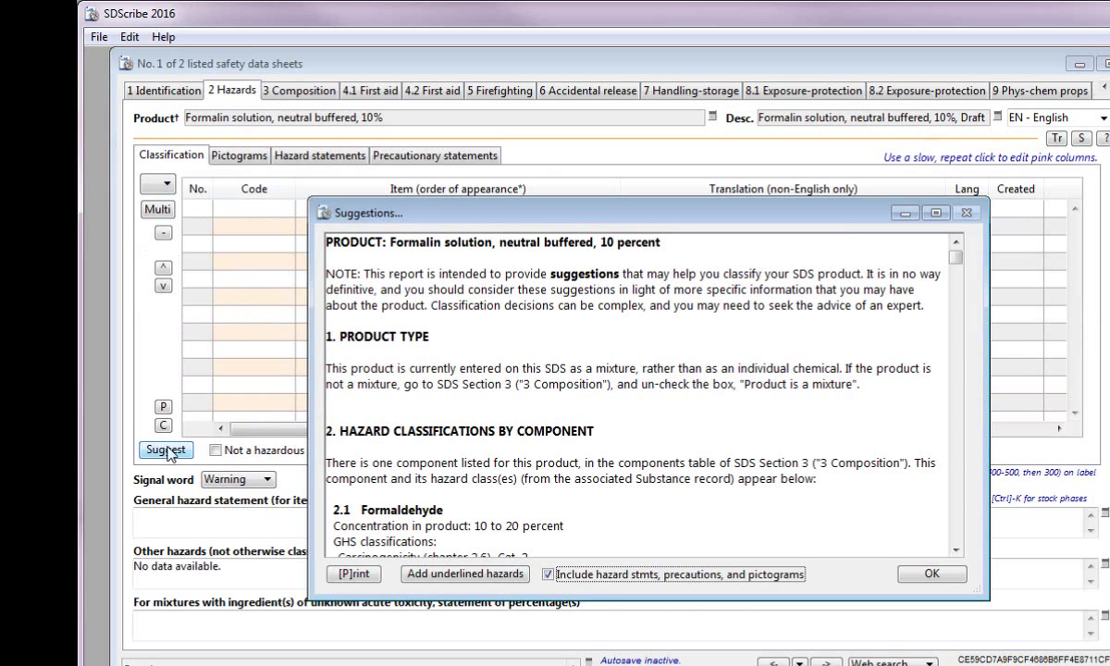
left_click_drag(444, 221, 404, 124)
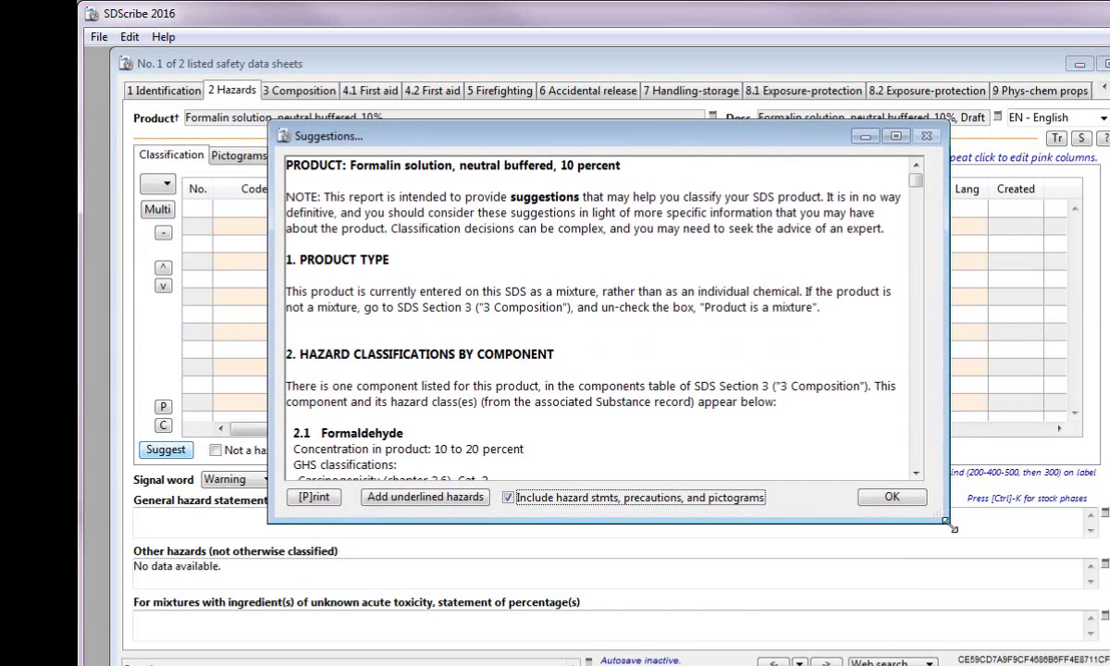
left_click_drag(949, 525, 969, 663)
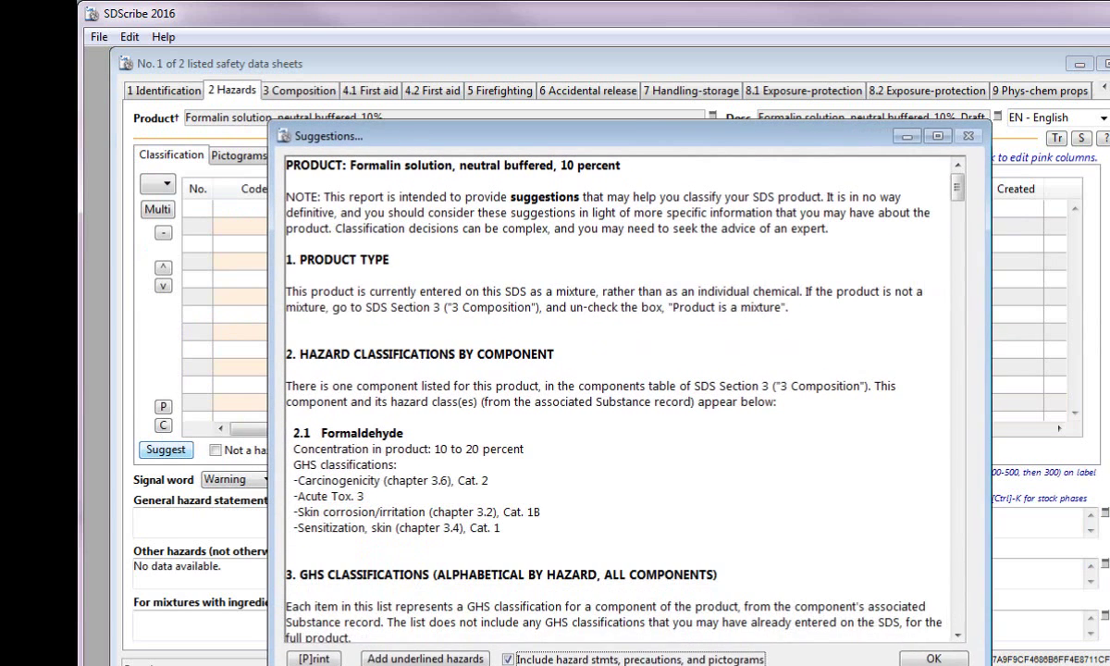
Step: Add the report's underlined hazards with their hazard statements, precautions and pictograms to the SDS, and check the resulting pictograms and hazard statements
scroll(856, 521, "down", 5)
scroll(855, 521, "down", 8)
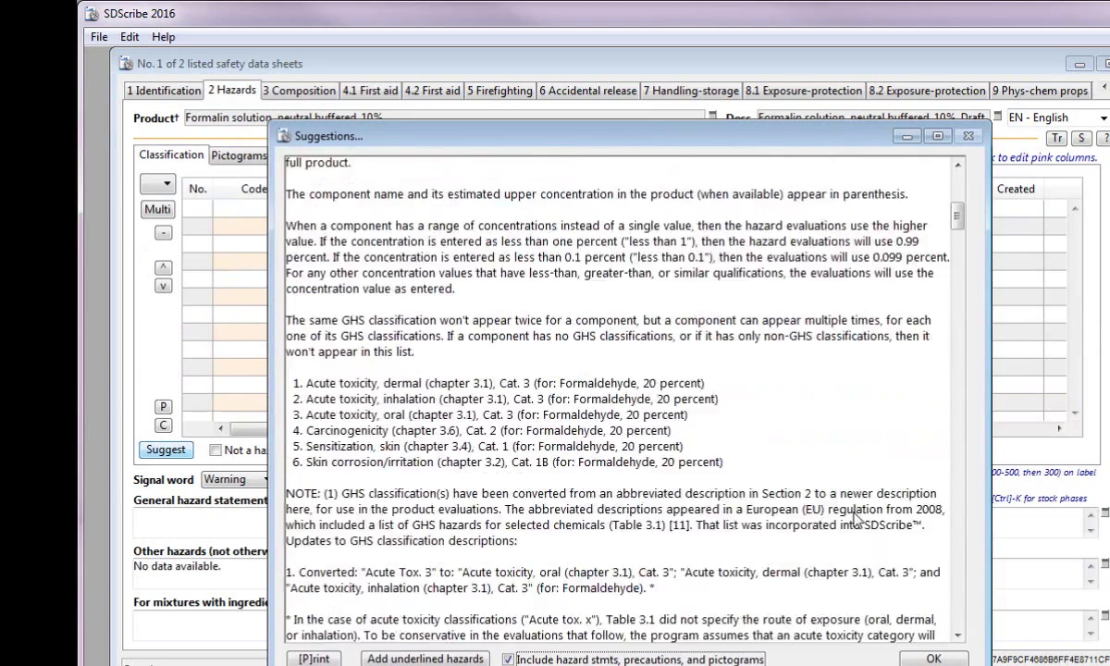
scroll(856, 520, "down", 20)
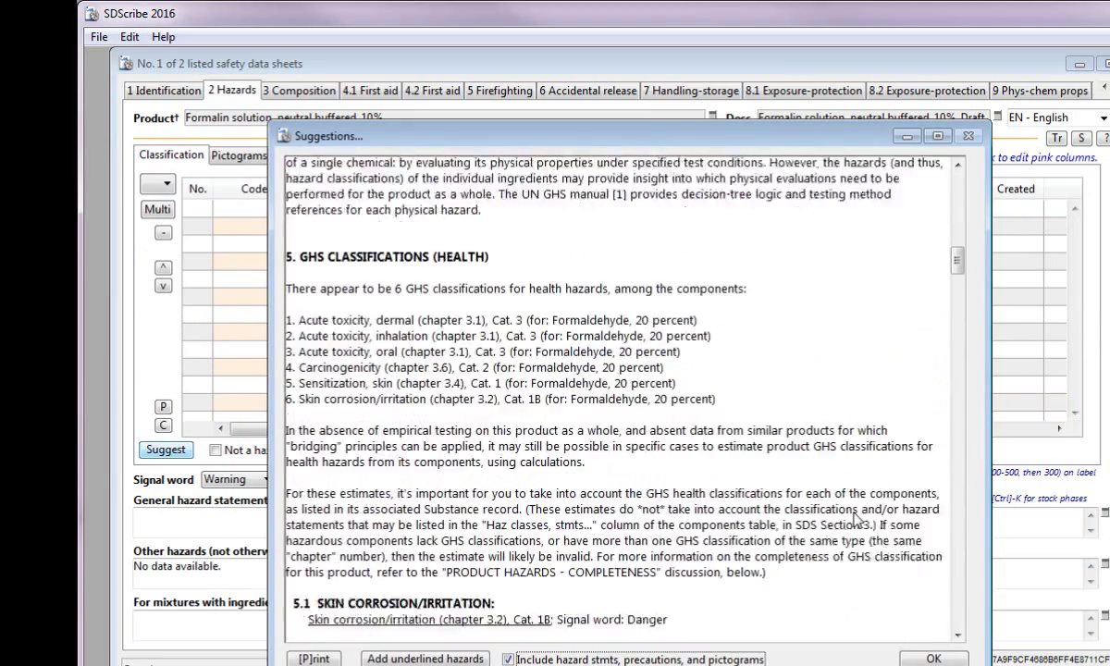
scroll(856, 521, "down", 20)
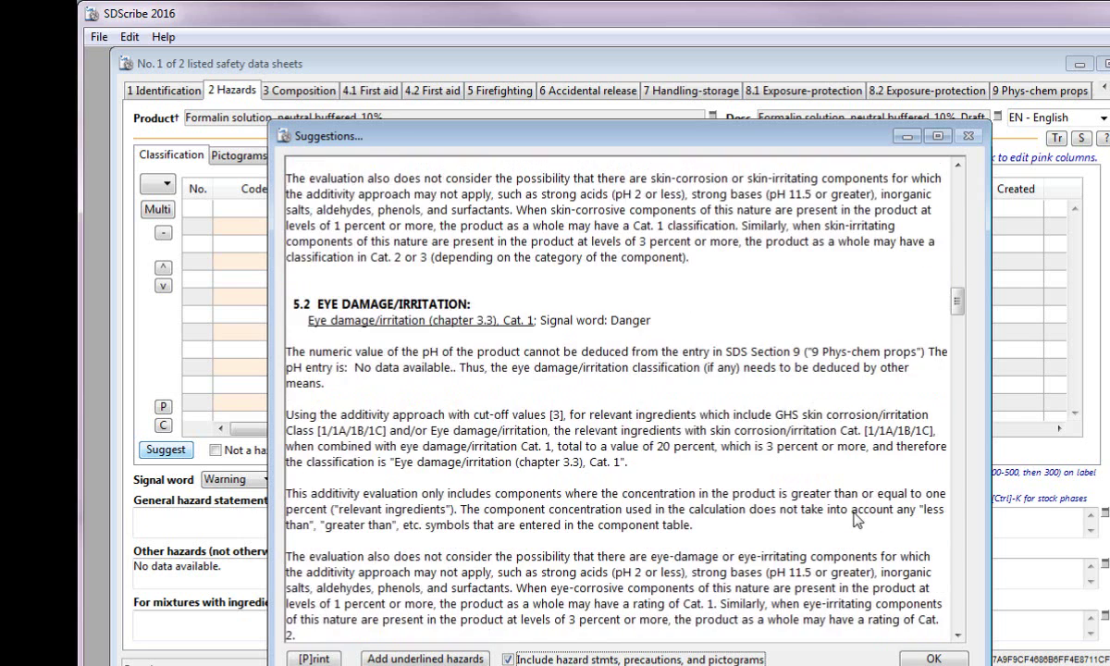
scroll(856, 521, "down", 5)
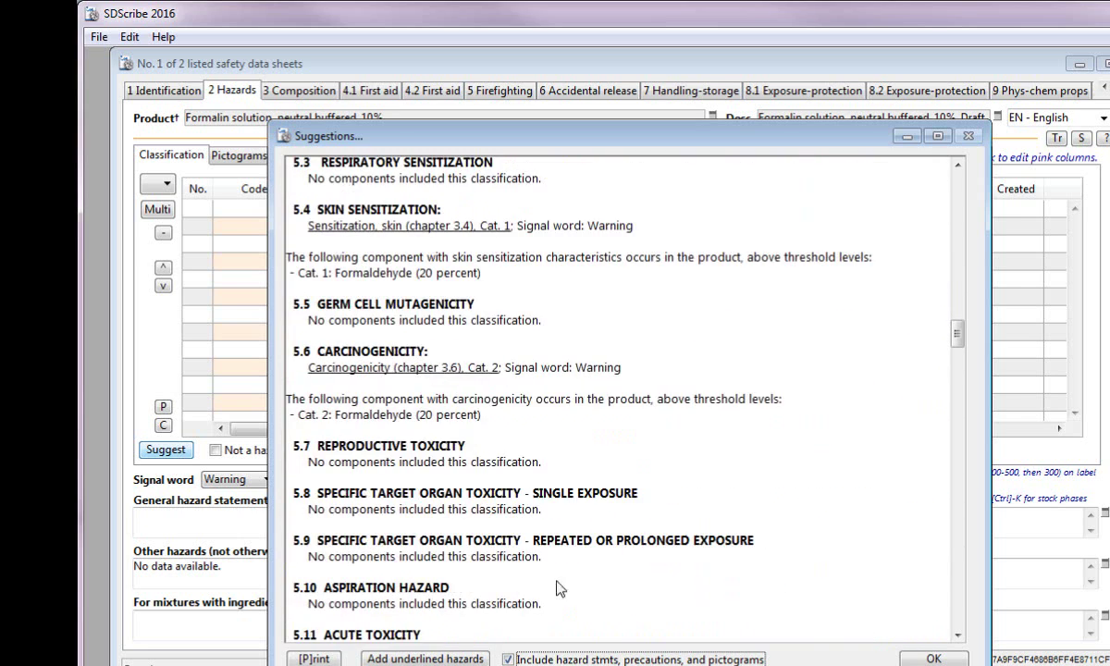
left_click(425, 658)
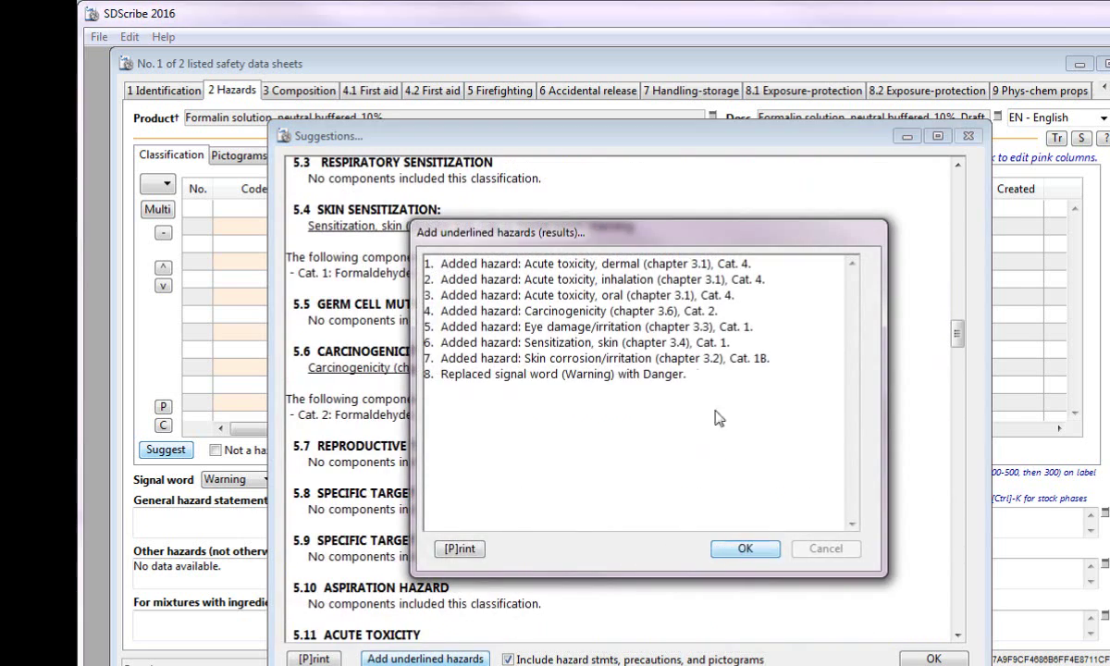
left_click(747, 549)
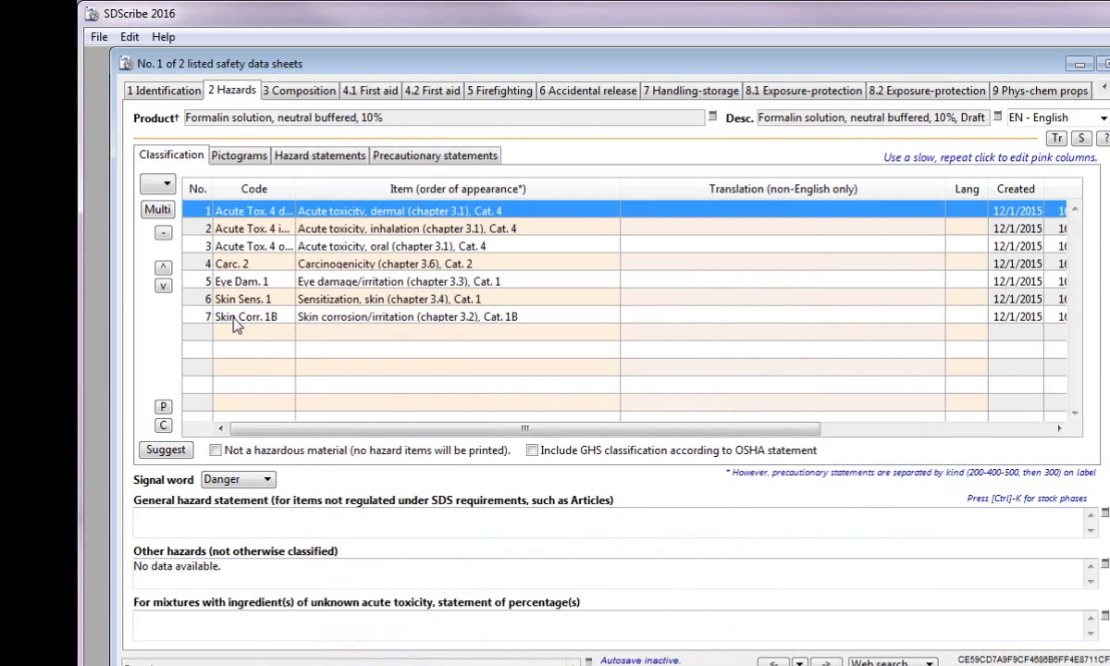
left_click(212, 149)
left_click(315, 158)
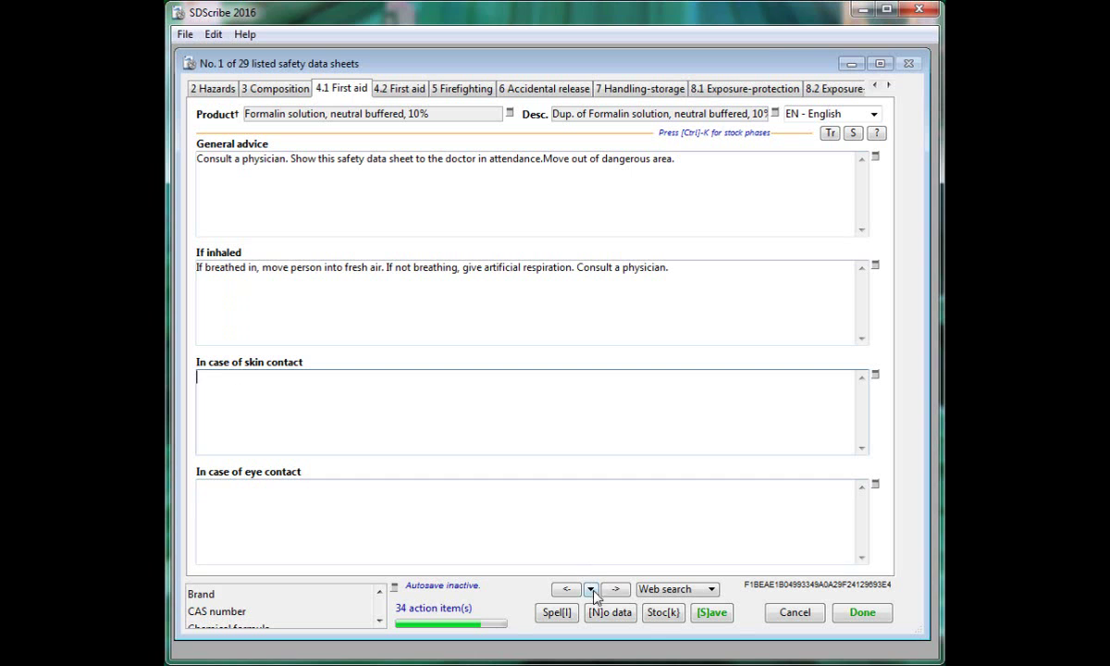
Step: Fill the skin contact first aid field with the location-specific stock phrase "Wash off with soap and plenty of water. Consult a physician."
left_click(663, 612)
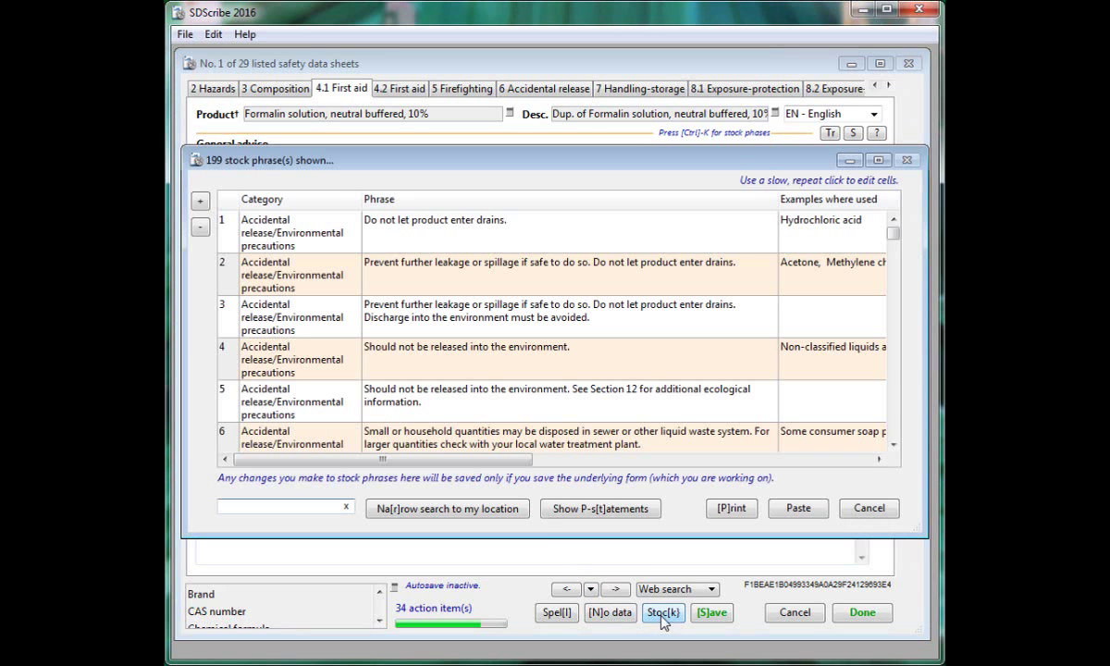
left_click(473, 509)
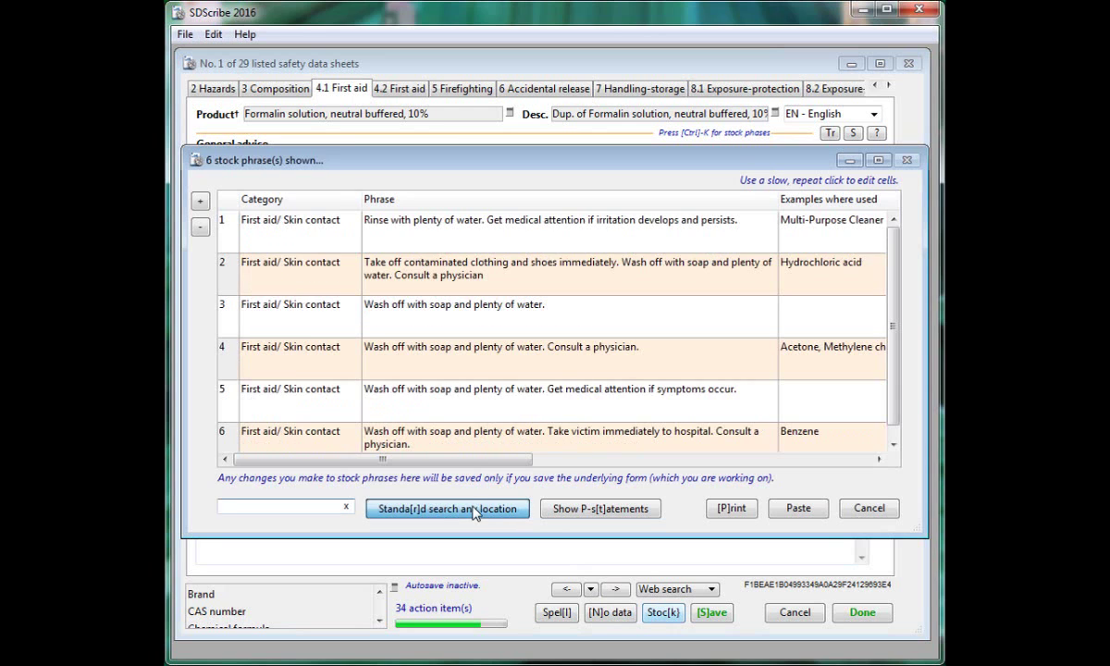
double_click(477, 363)
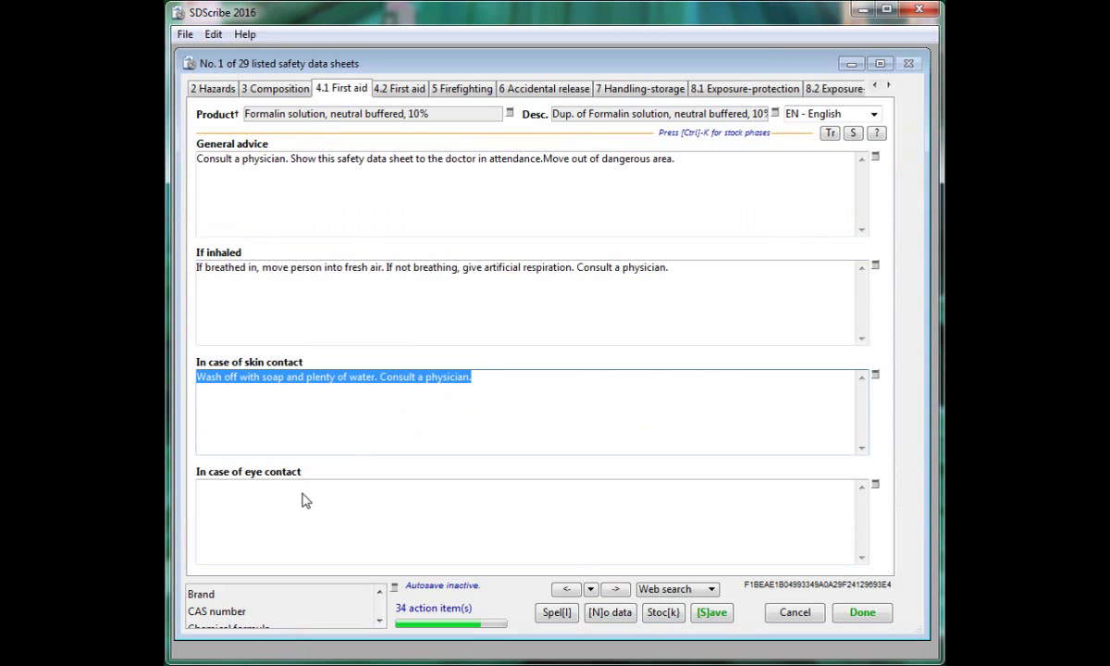
Step: Fill the eye contact first aid field with the stock phrase "Rinse thoroughly with plenty of water for at least 15 minutes and consult a physician."
left_click(282, 498)
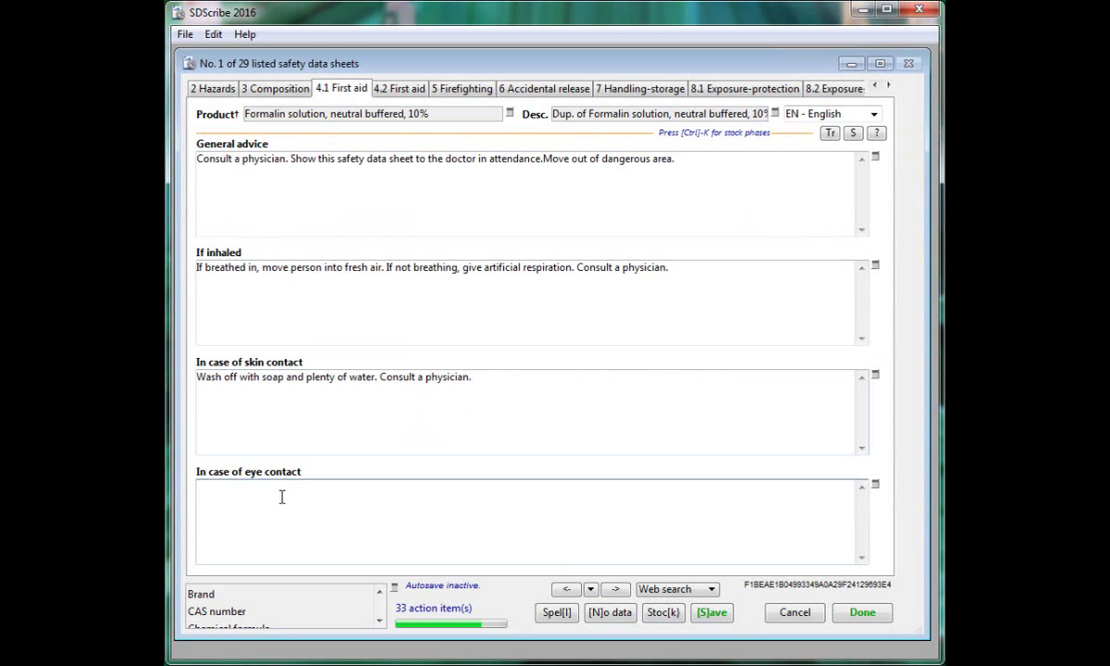
left_click(663, 614)
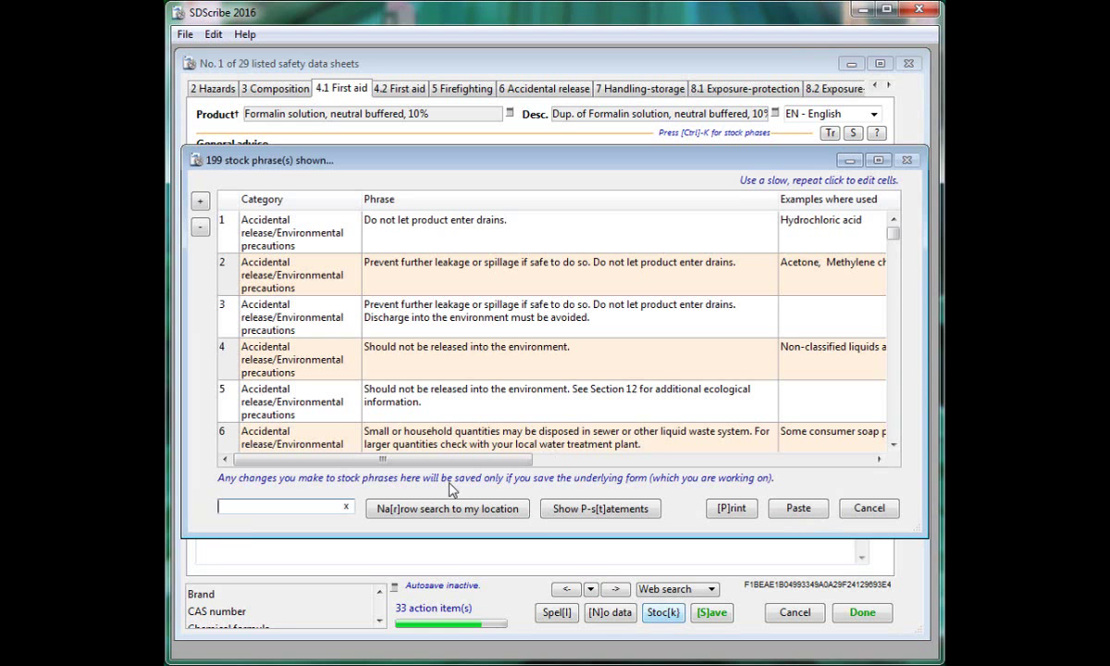
left_click(444, 508)
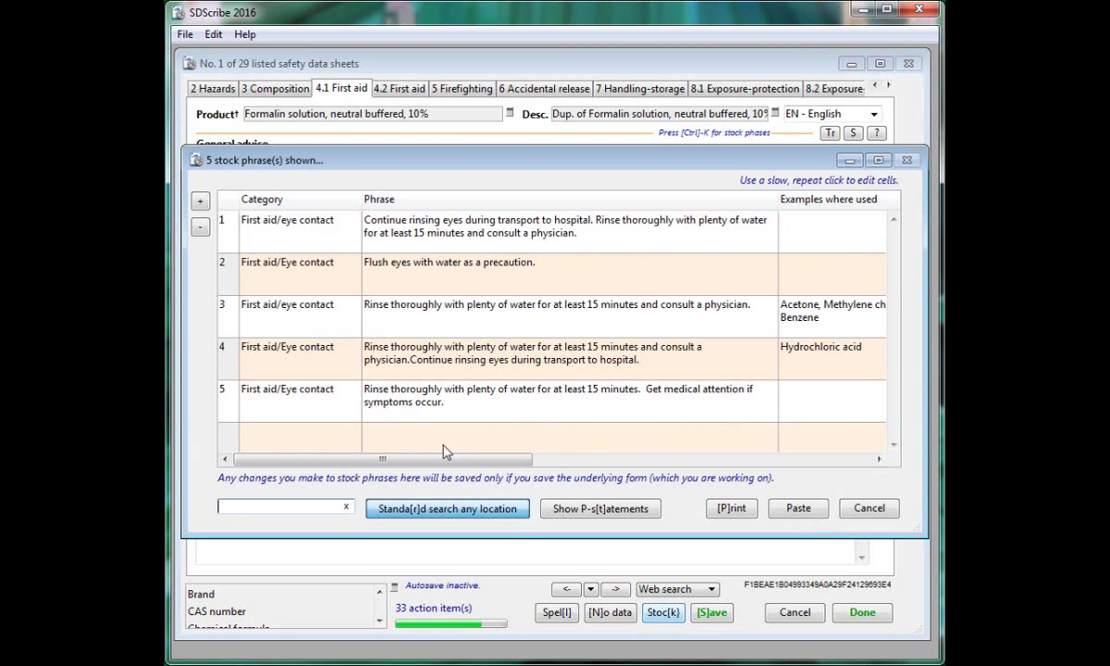
double_click(451, 312)
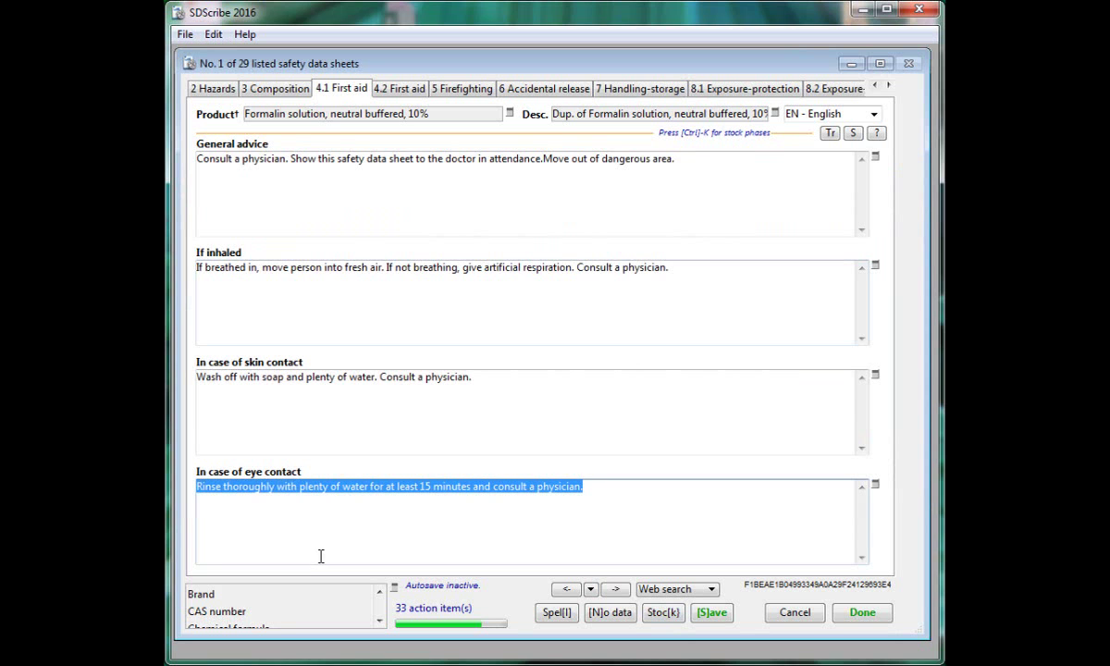
Step: Examine the formaldehyde exposure limit entries in Section 8.1 Exposure-protection
left_click(717, 93)
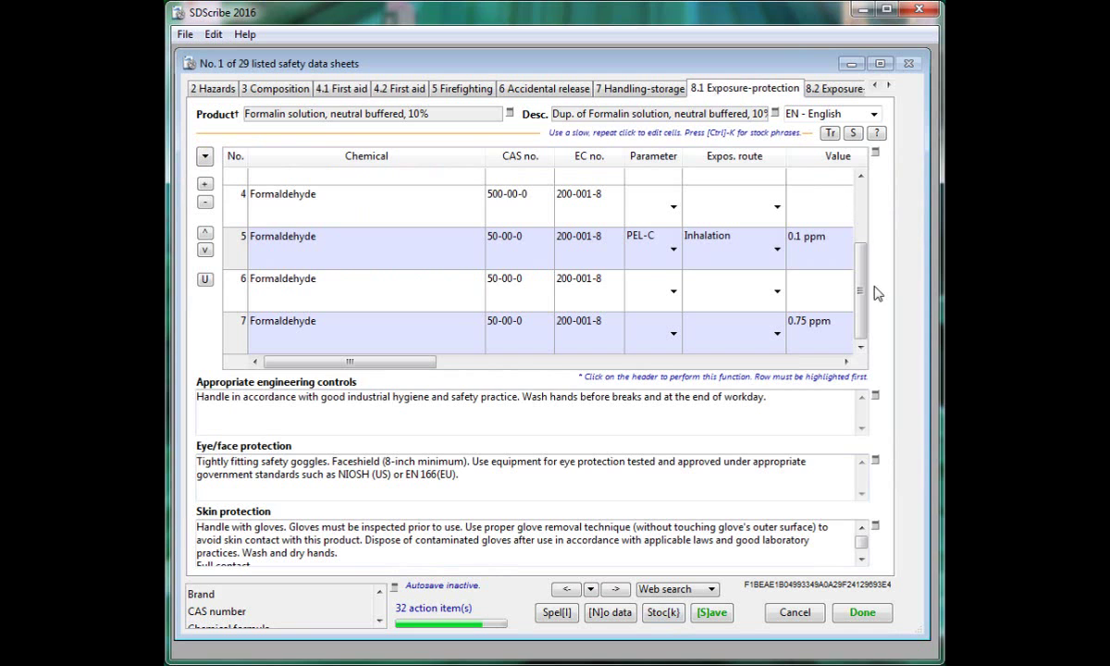
left_click_drag(865, 292, 860, 321)
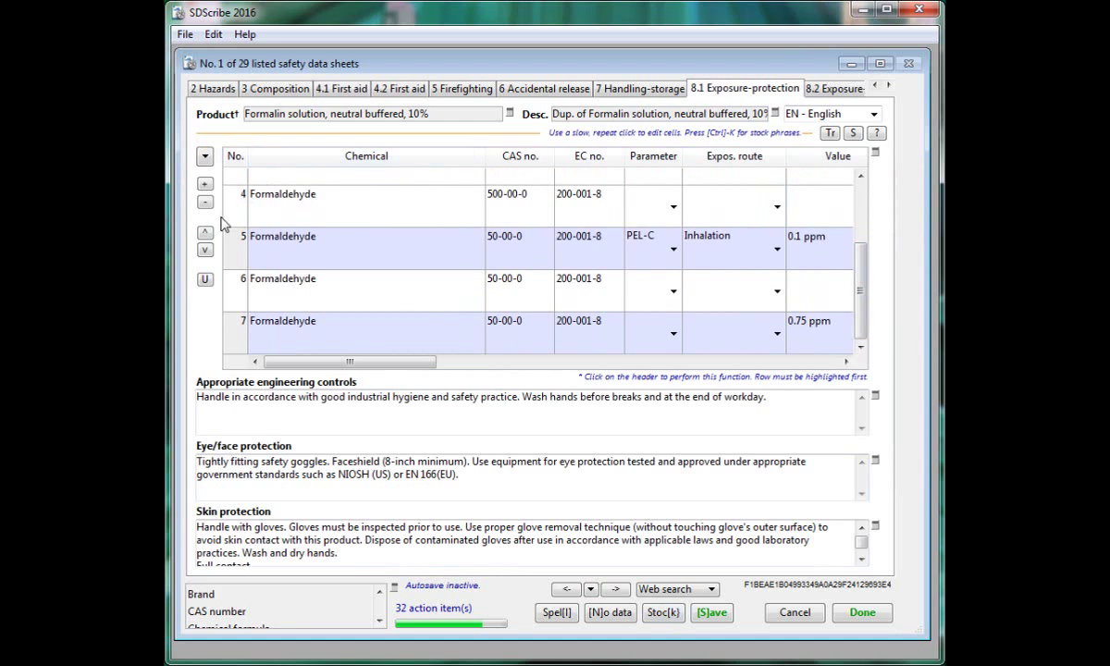